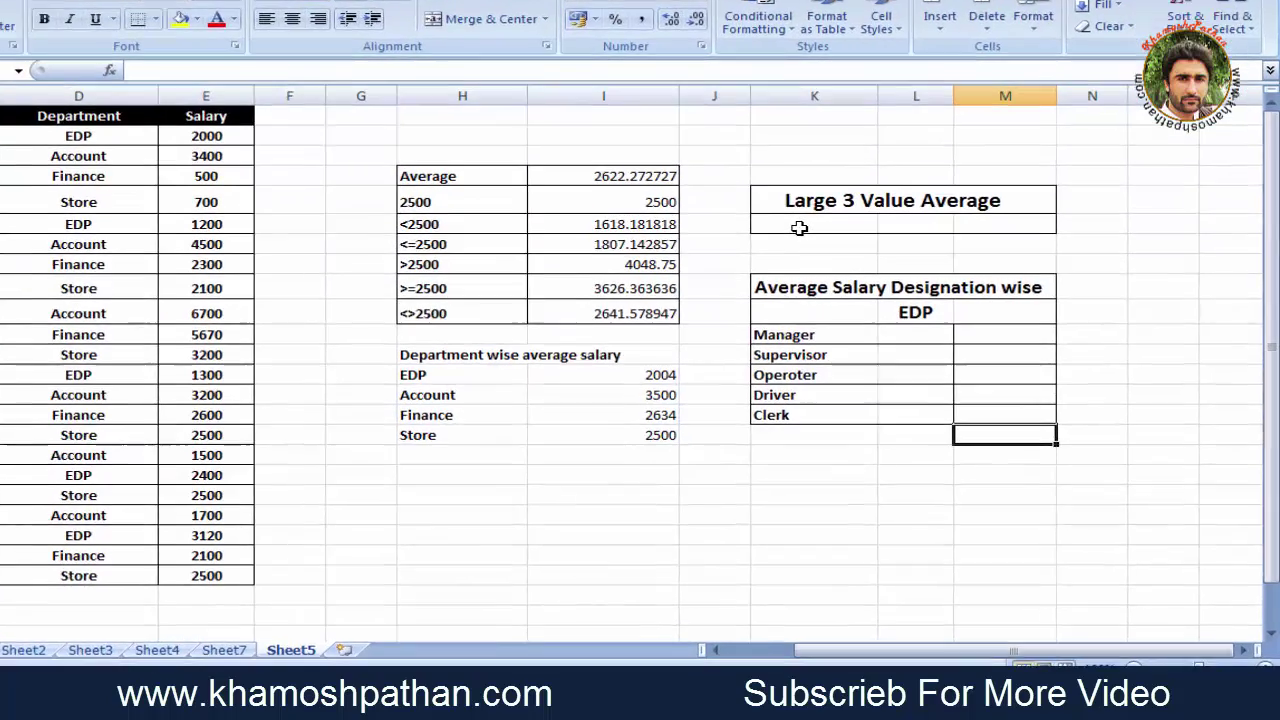
# Begin an AVERAGE formula in K6 under Large 3 Value Average, nesting LARGE over the salary range E2:E23
pyautogui.click(848, 279)
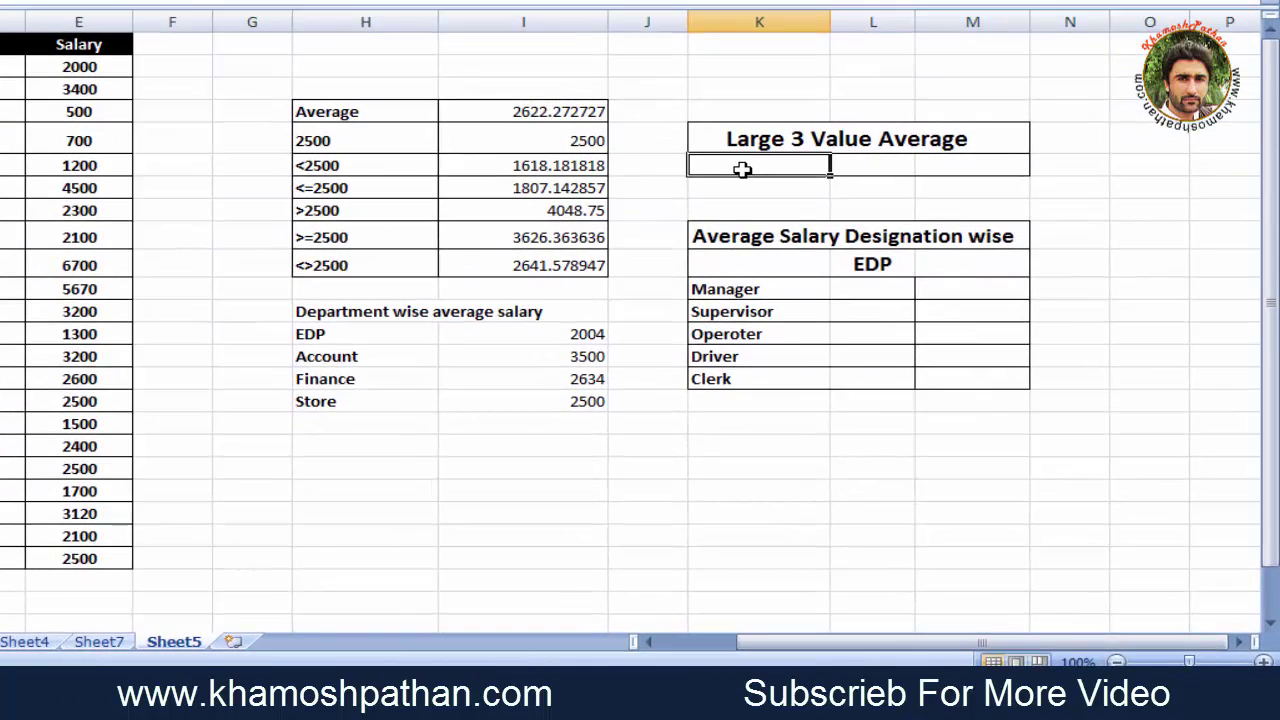
pyautogui.write('=')
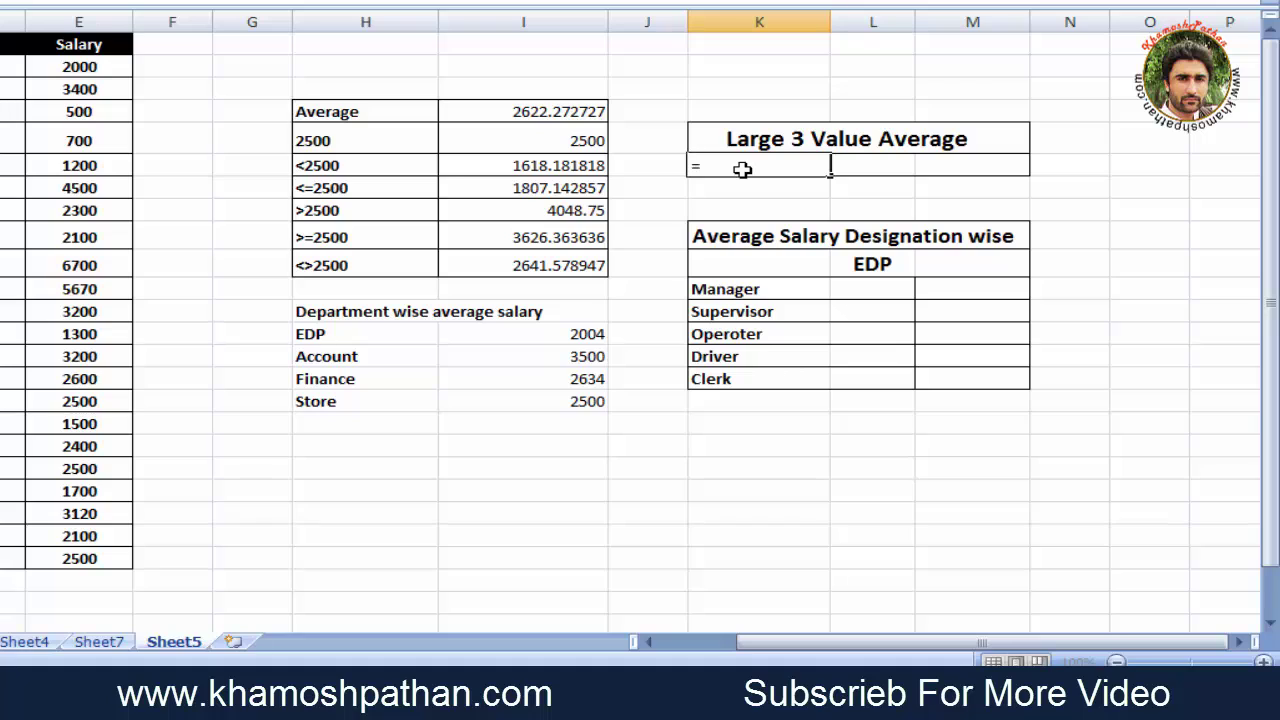
pyautogui.write('av')
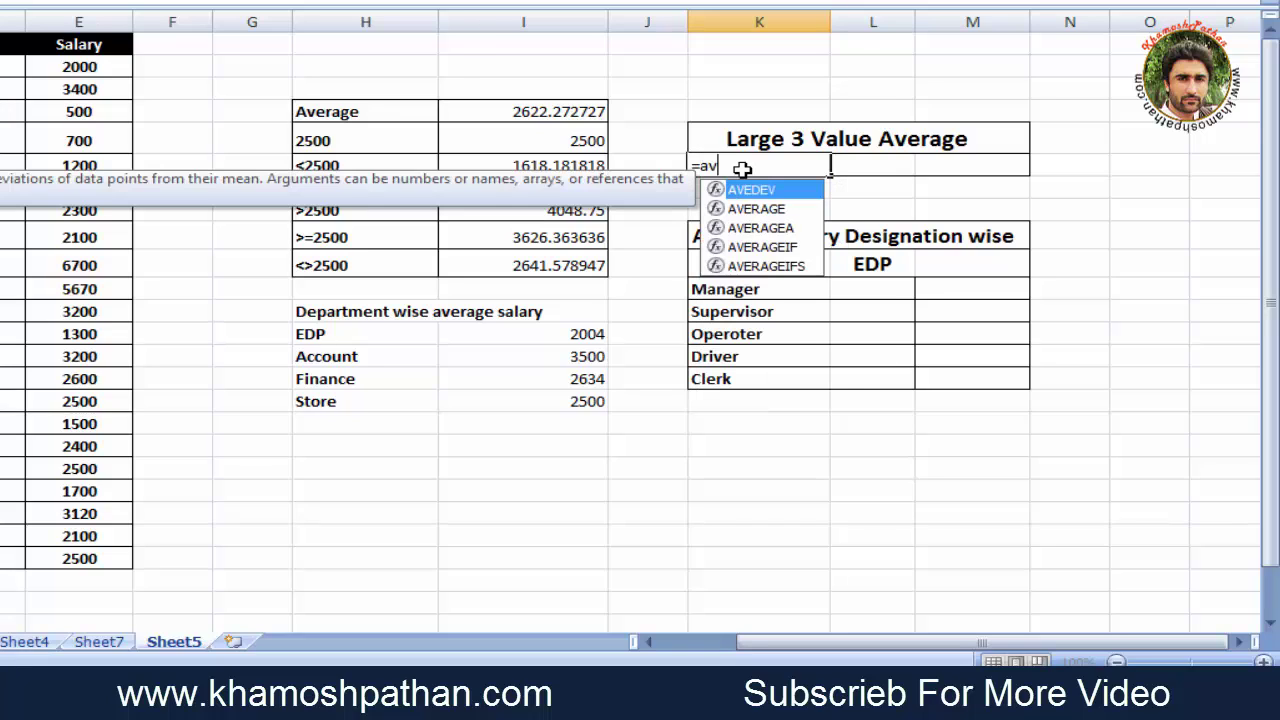
pyautogui.write('erage')
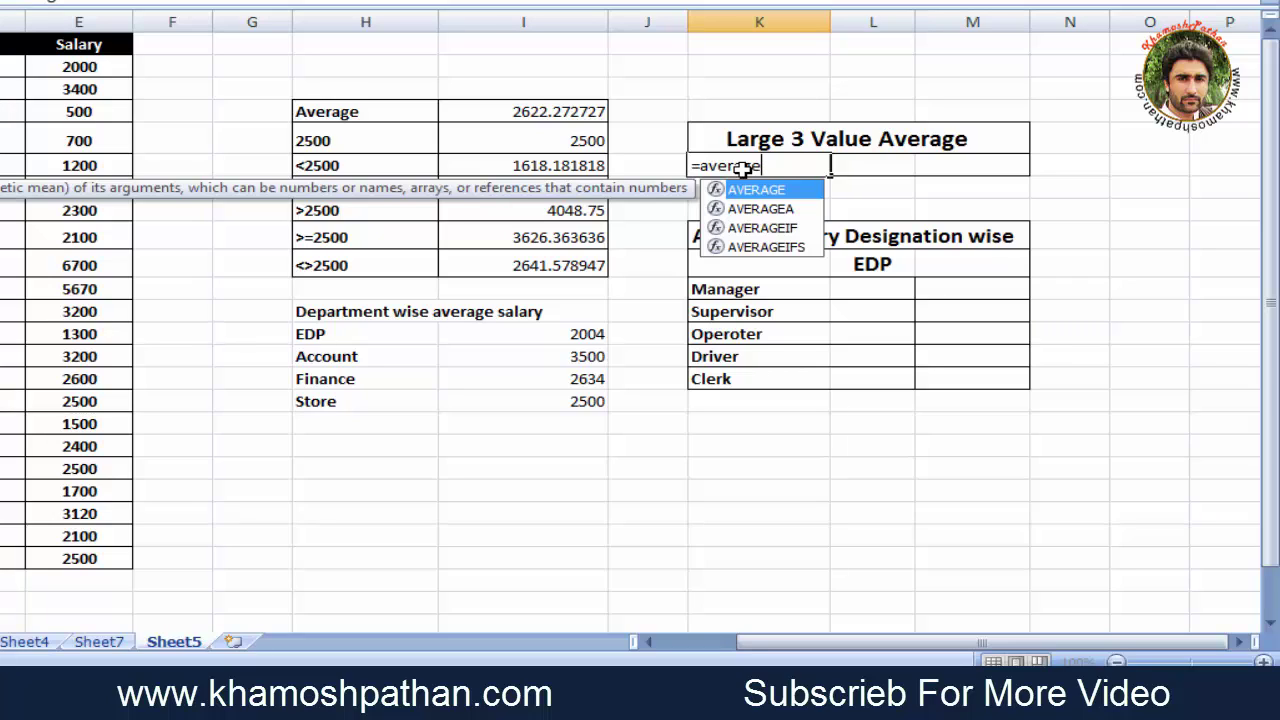
pyautogui.write('(')
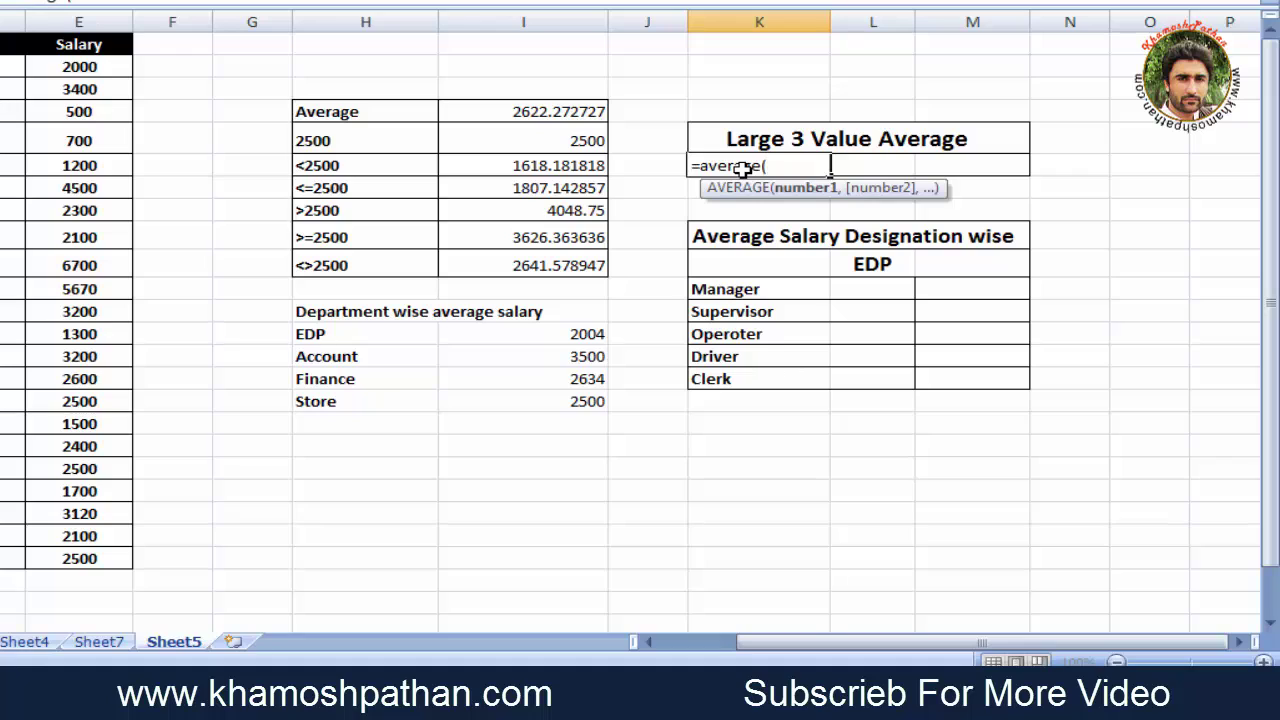
pyautogui.write('large')
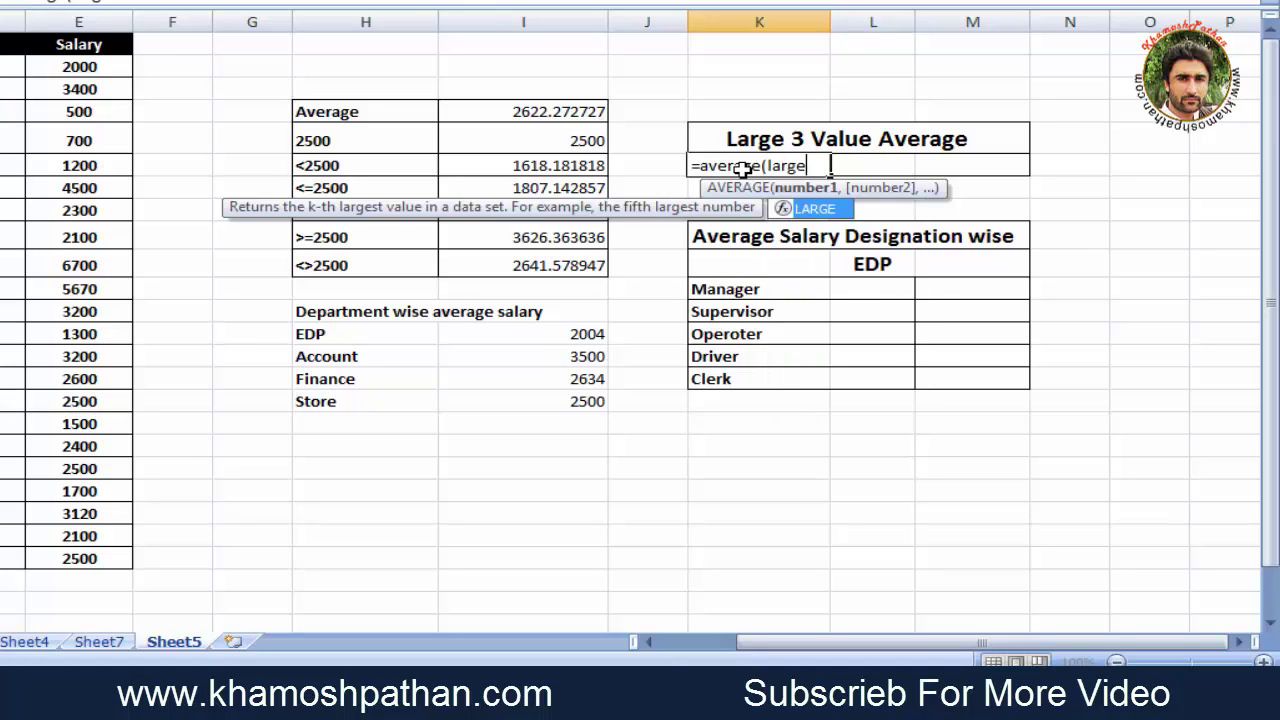
pyautogui.write('(')
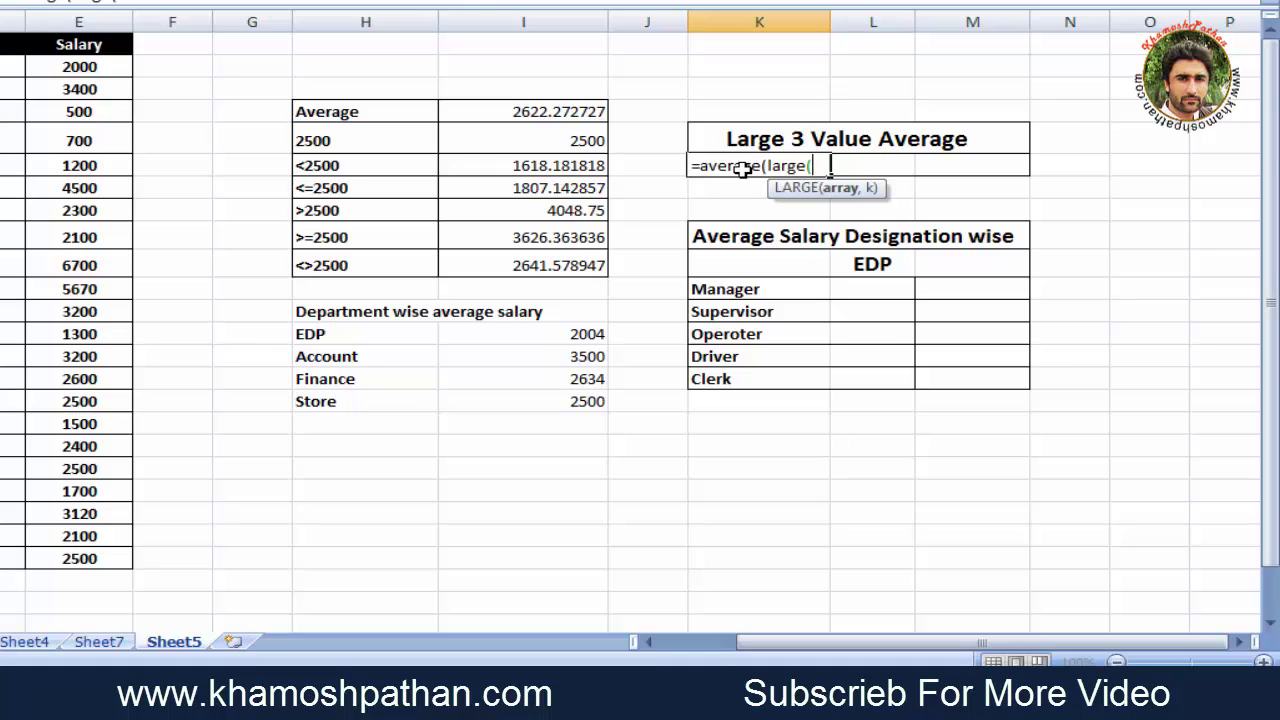
pyautogui.write('e2:e23')
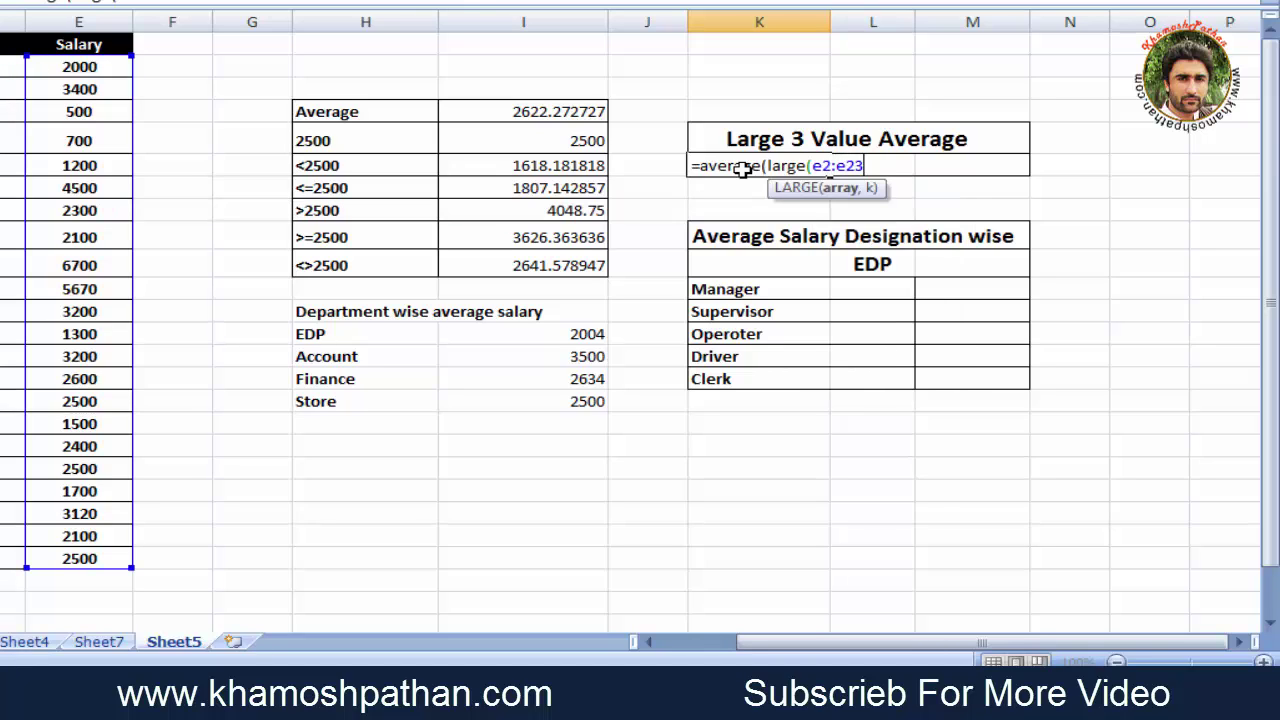
pyautogui.write(',')
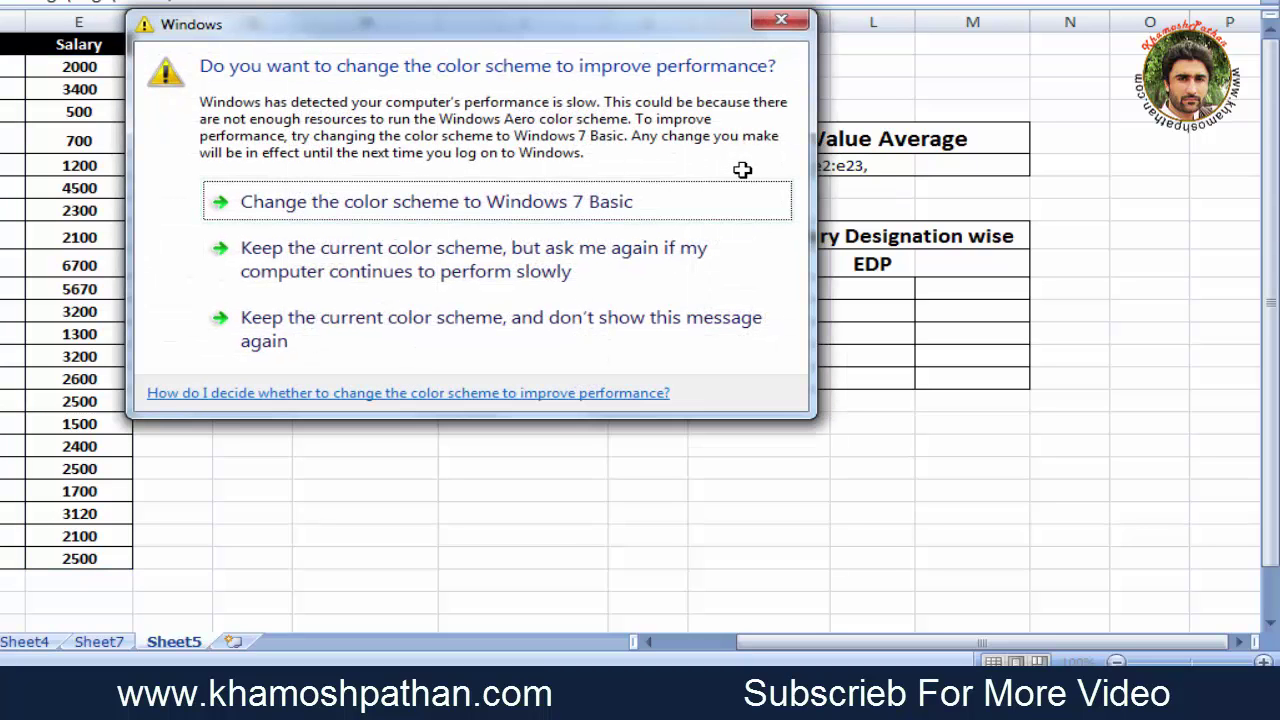
# Dismiss the Windows prompt by keeping the current color scheme, and complete the K6 formula with {1,2,3} as LARGE's k argument
pyautogui.click(531, 323)
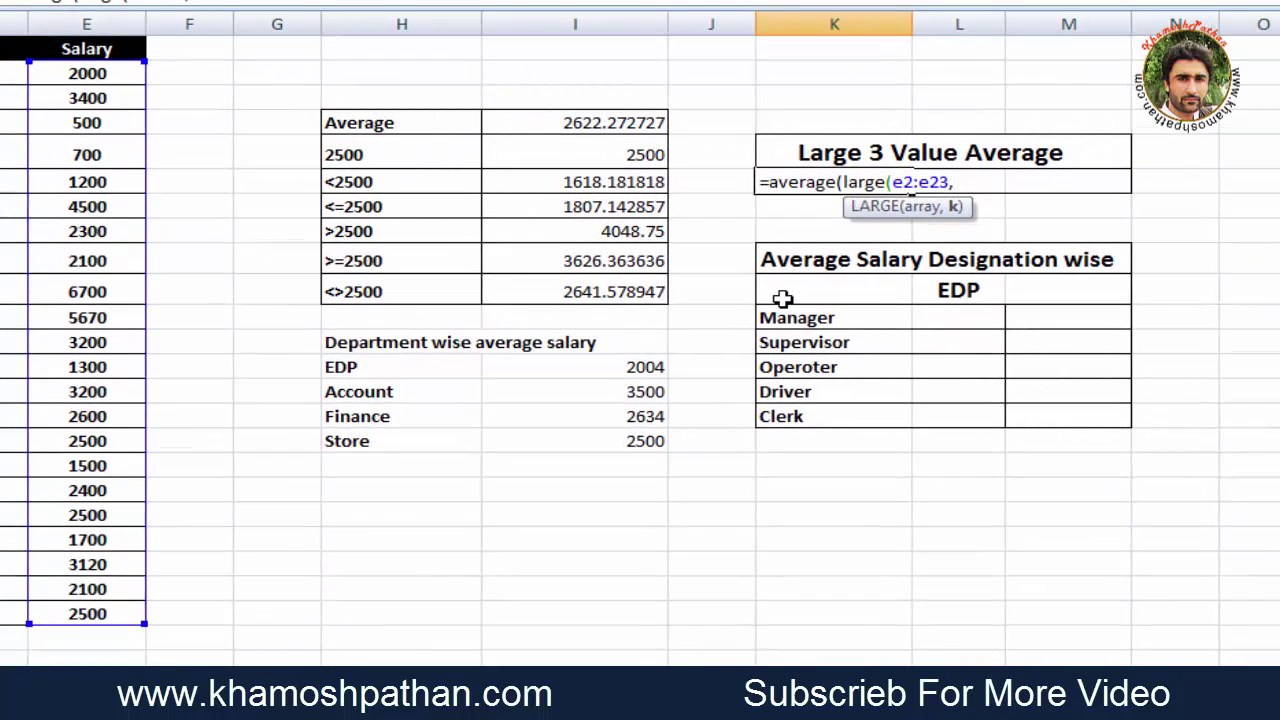
pyautogui.write('{')
pyautogui.write('1,2,3}))')
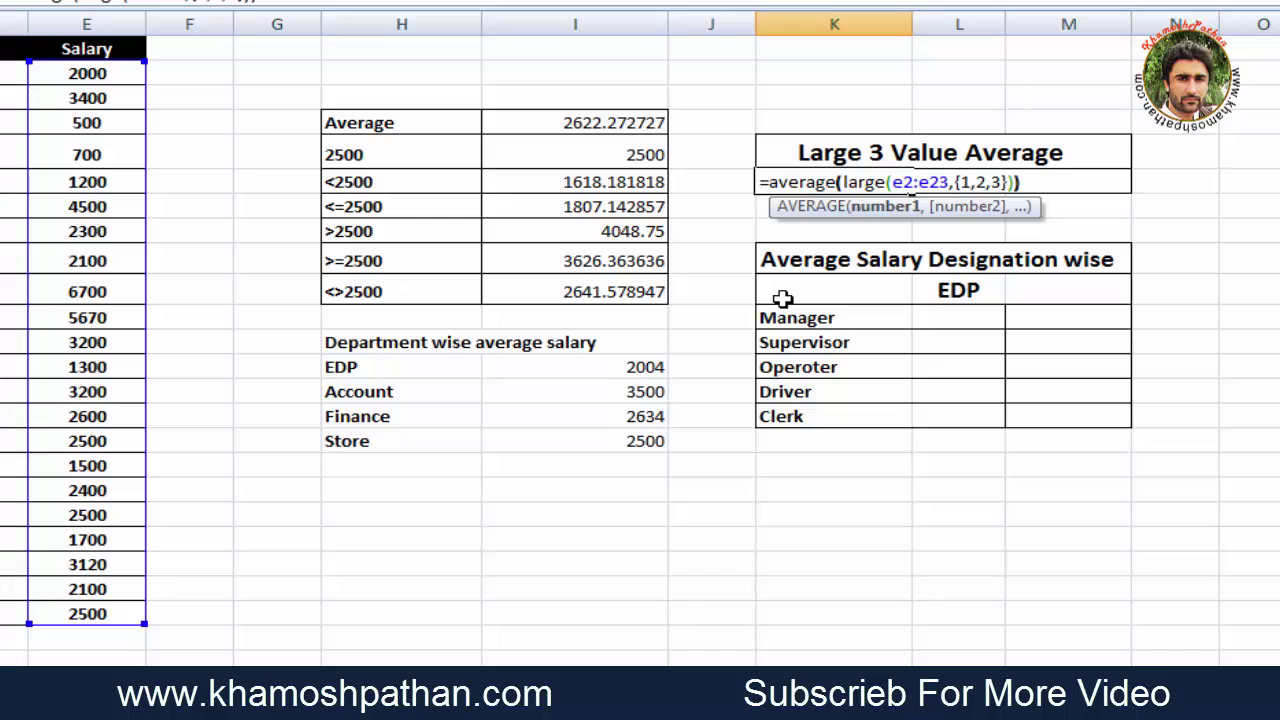
pyautogui.press('Return')
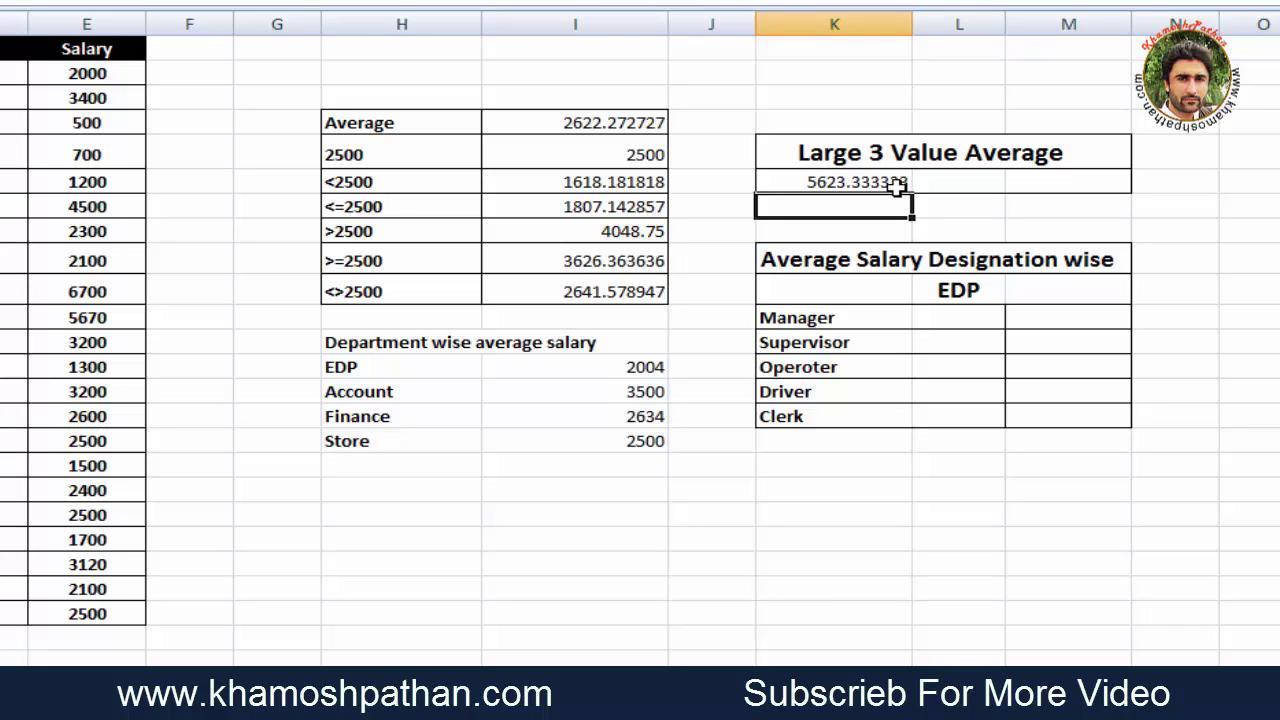
pyautogui.click(845, 178)
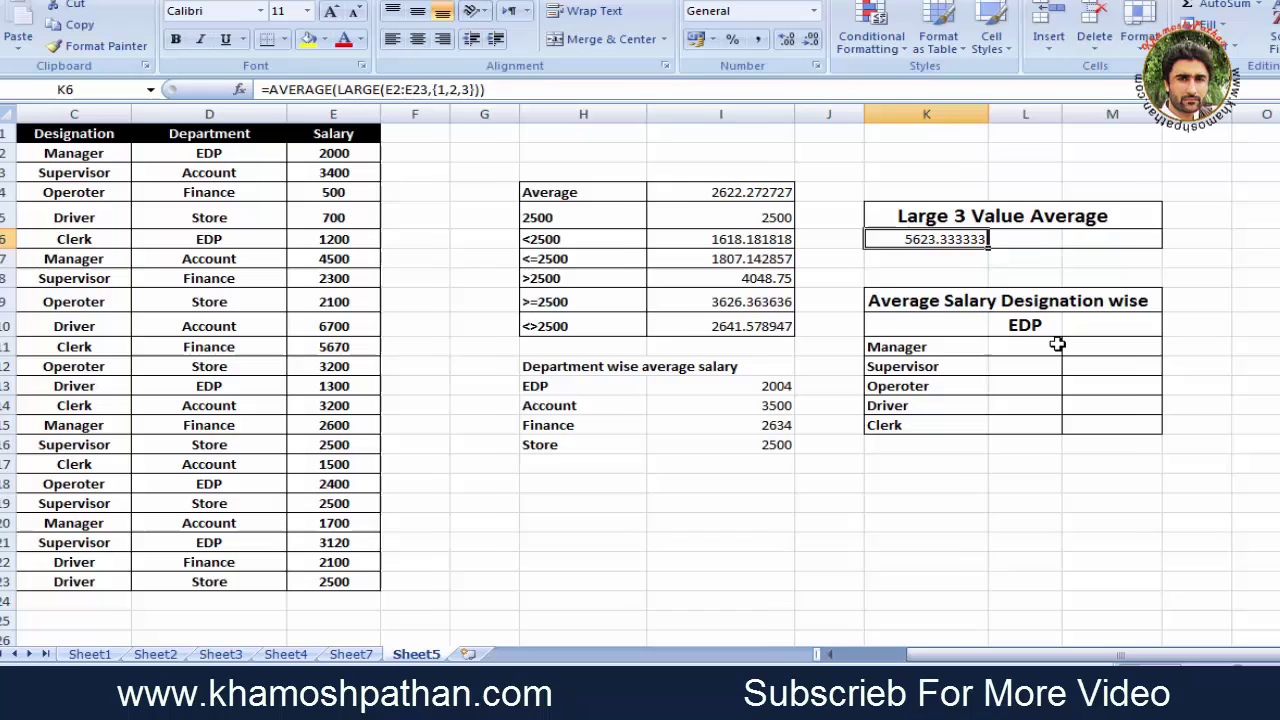
# Begin an AVERAGEIFS formula in M11 for the EDP Manager, with E2:E23 as the average range
pyautogui.click(1028, 317)
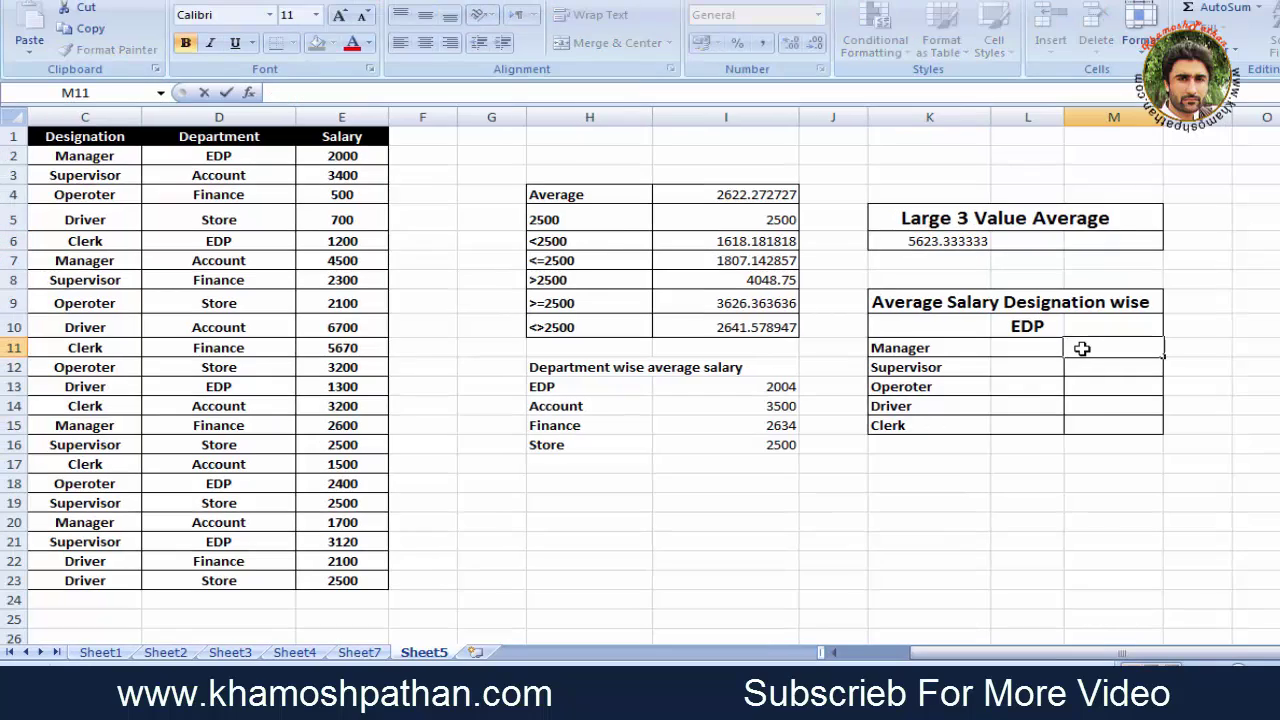
pyautogui.write('=')
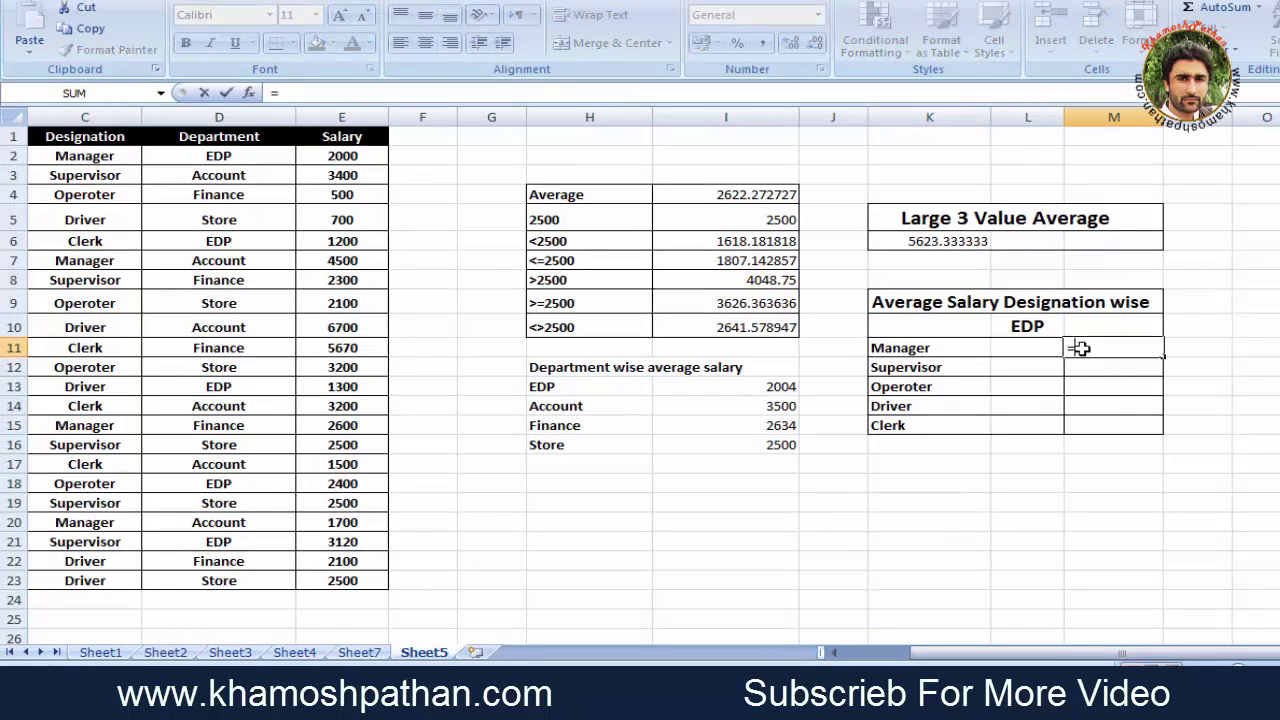
pyautogui.write('average')
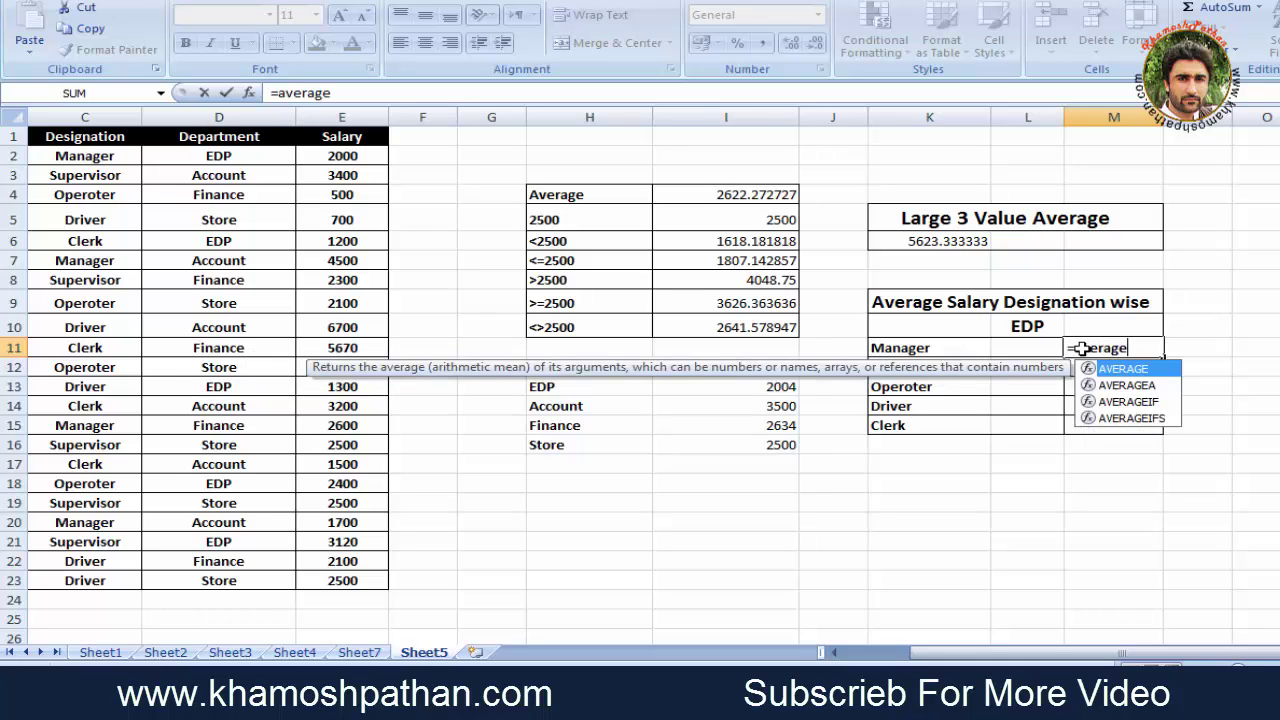
pyautogui.write('ifs')
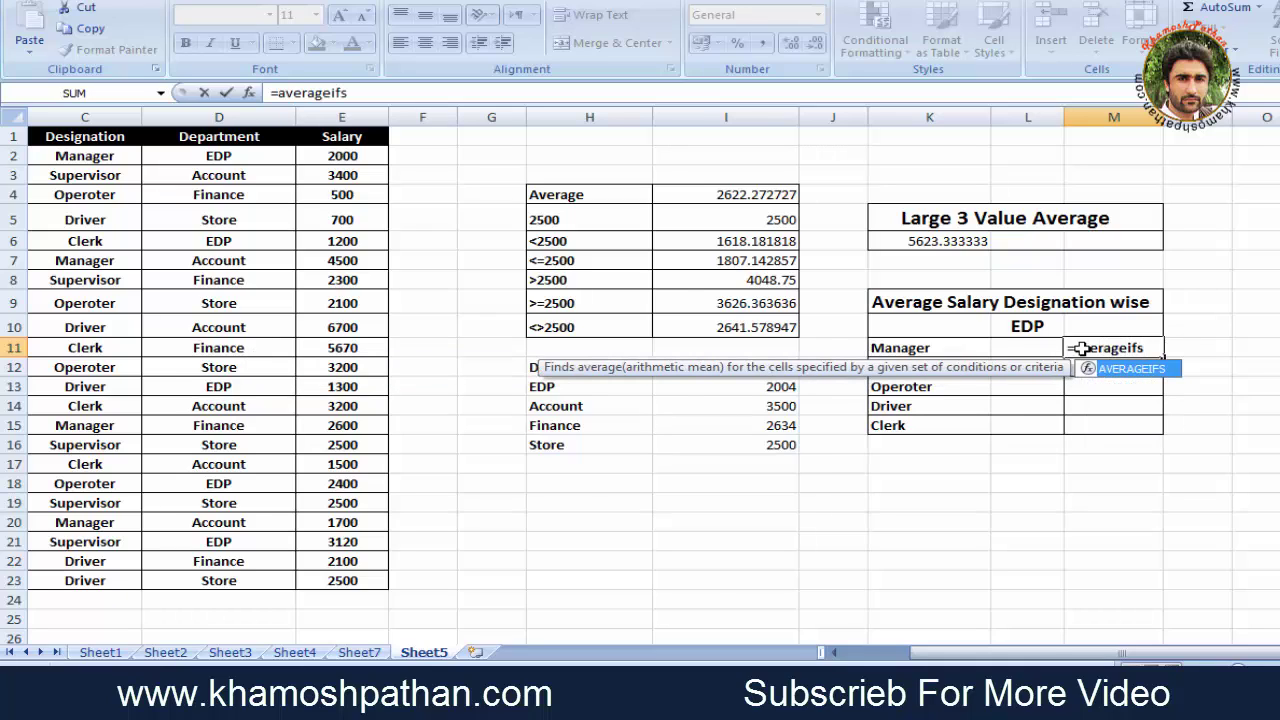
pyautogui.write('(')
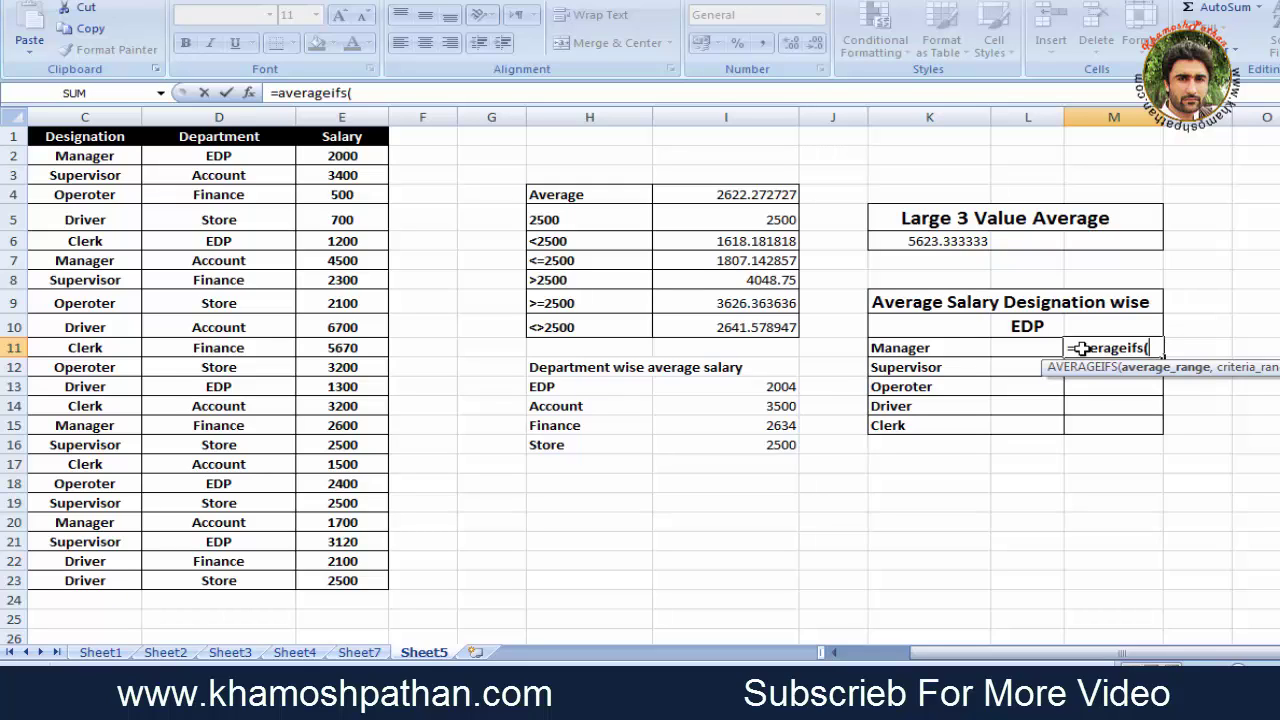
pyautogui.write('e')
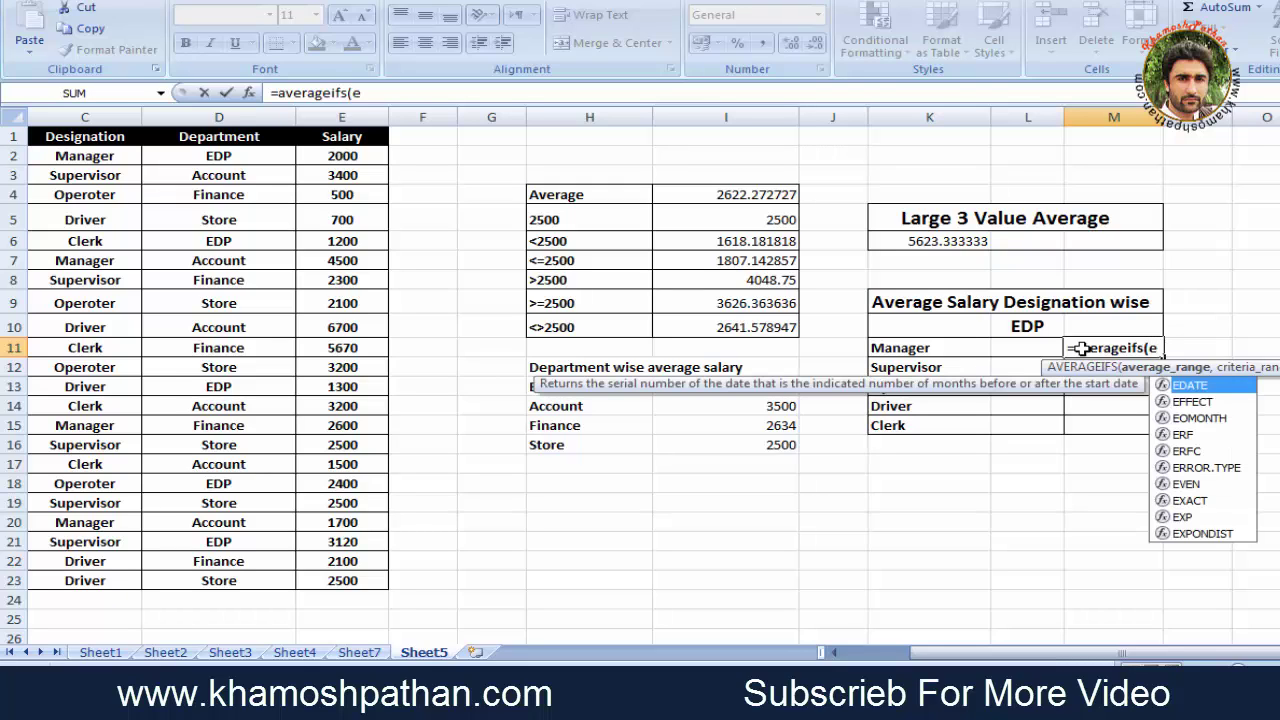
pyautogui.write('2:')
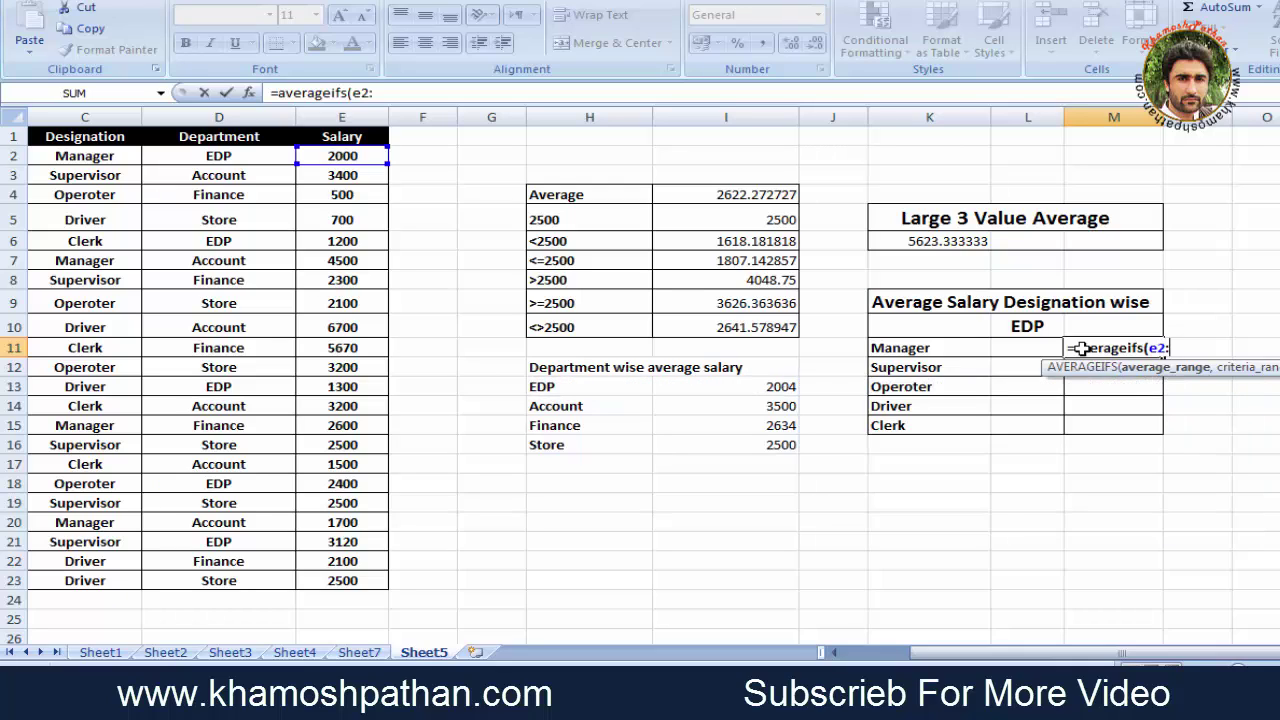
pyautogui.write('e23,')
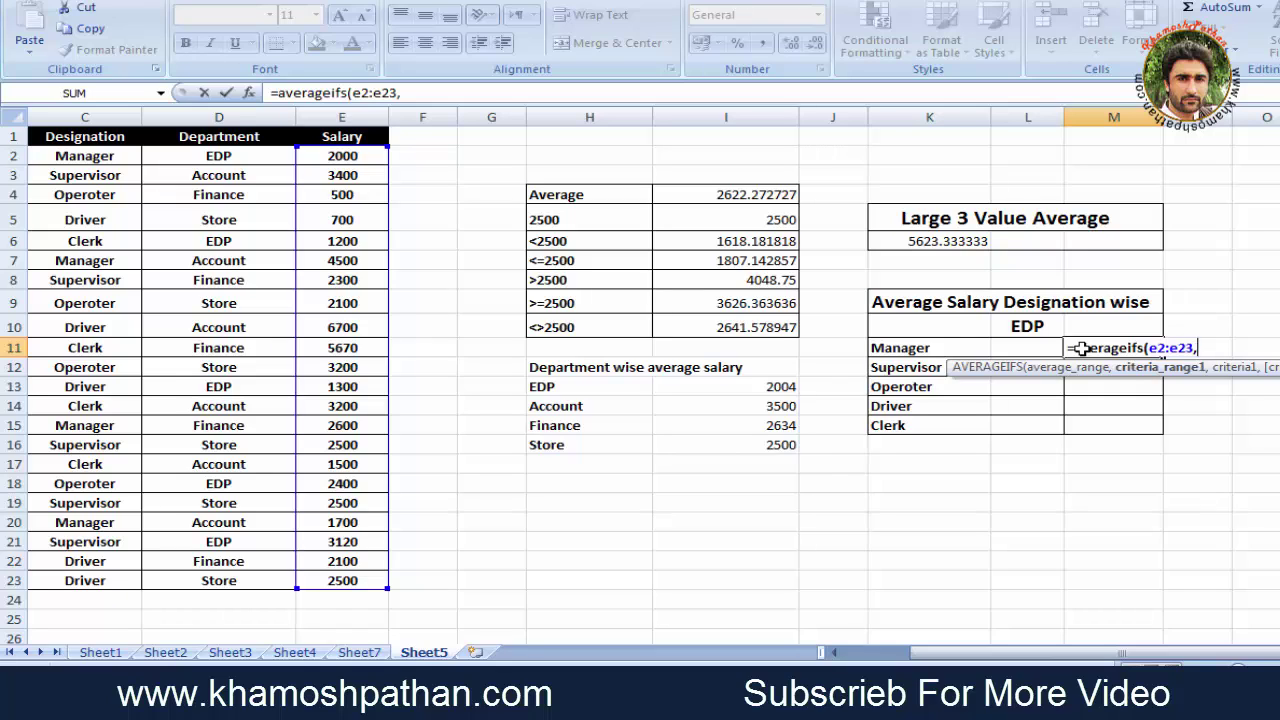
# Add the department condition to the AVERAGEIFS formula, with D2:D23 as criteria range and the EDP heading cell L10 as criterion
pyautogui.write('d2<')
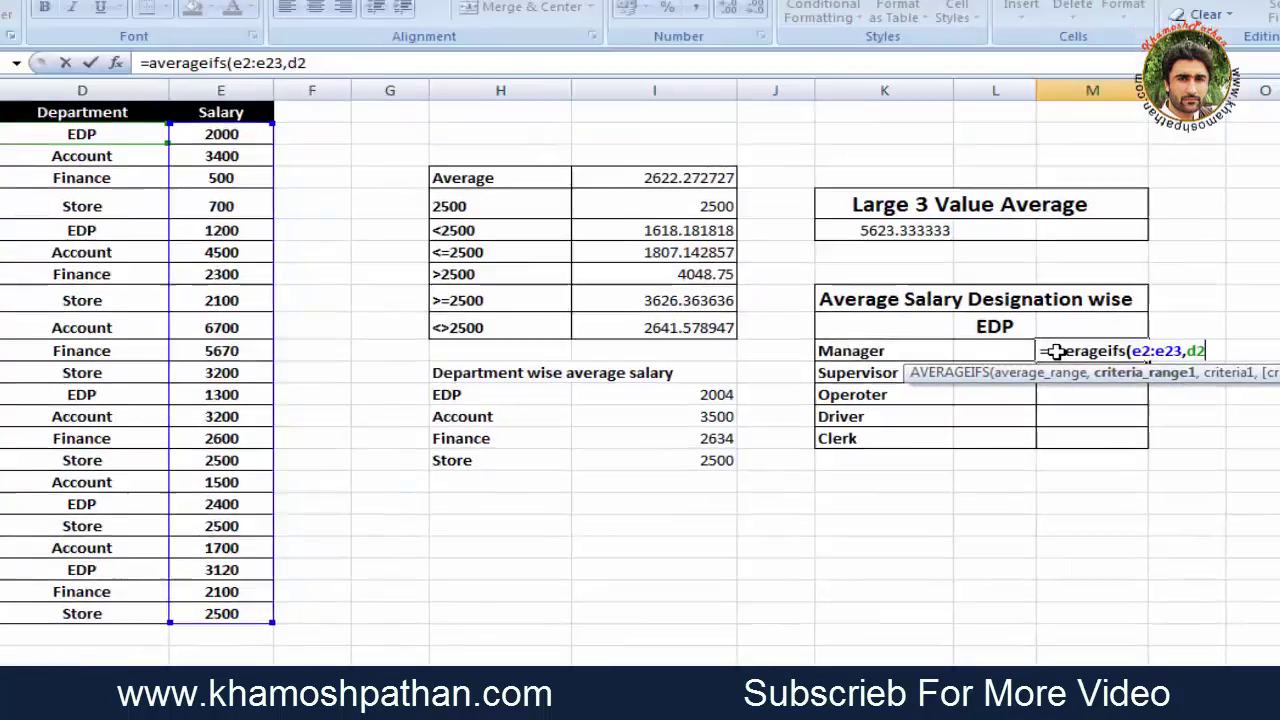
pyautogui.press('BackSpace')
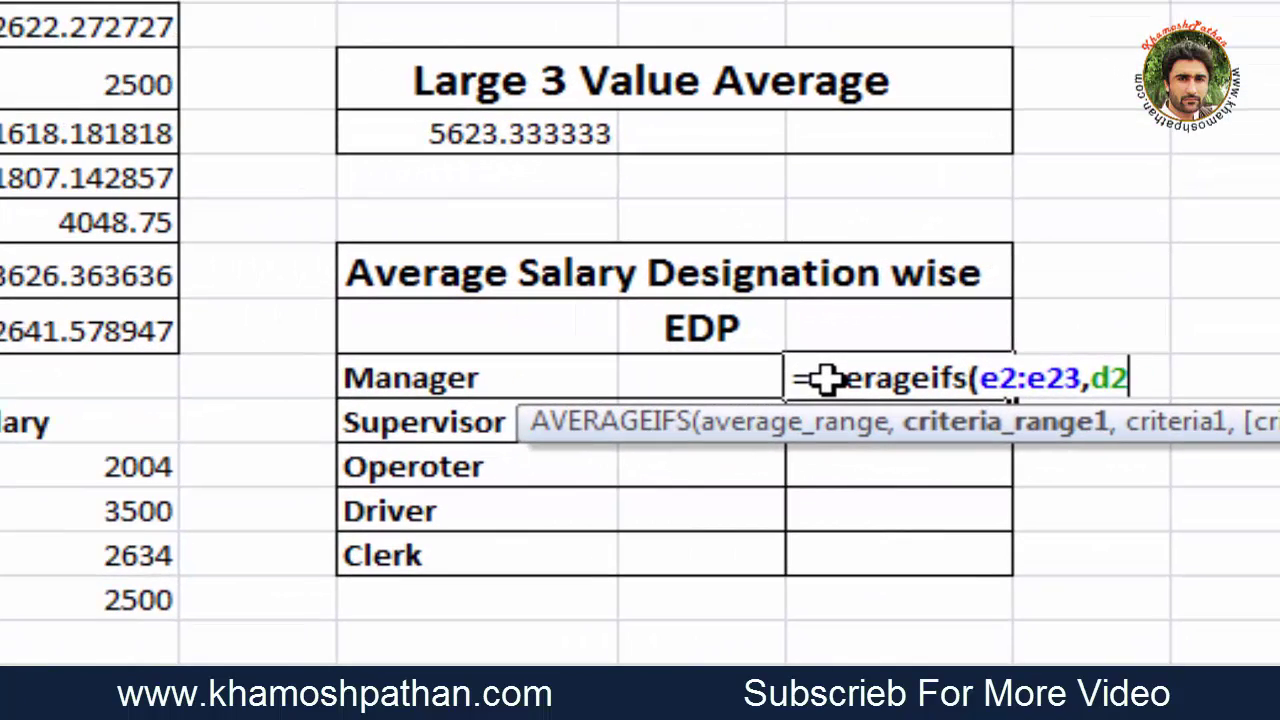
pyautogui.write(':d23')
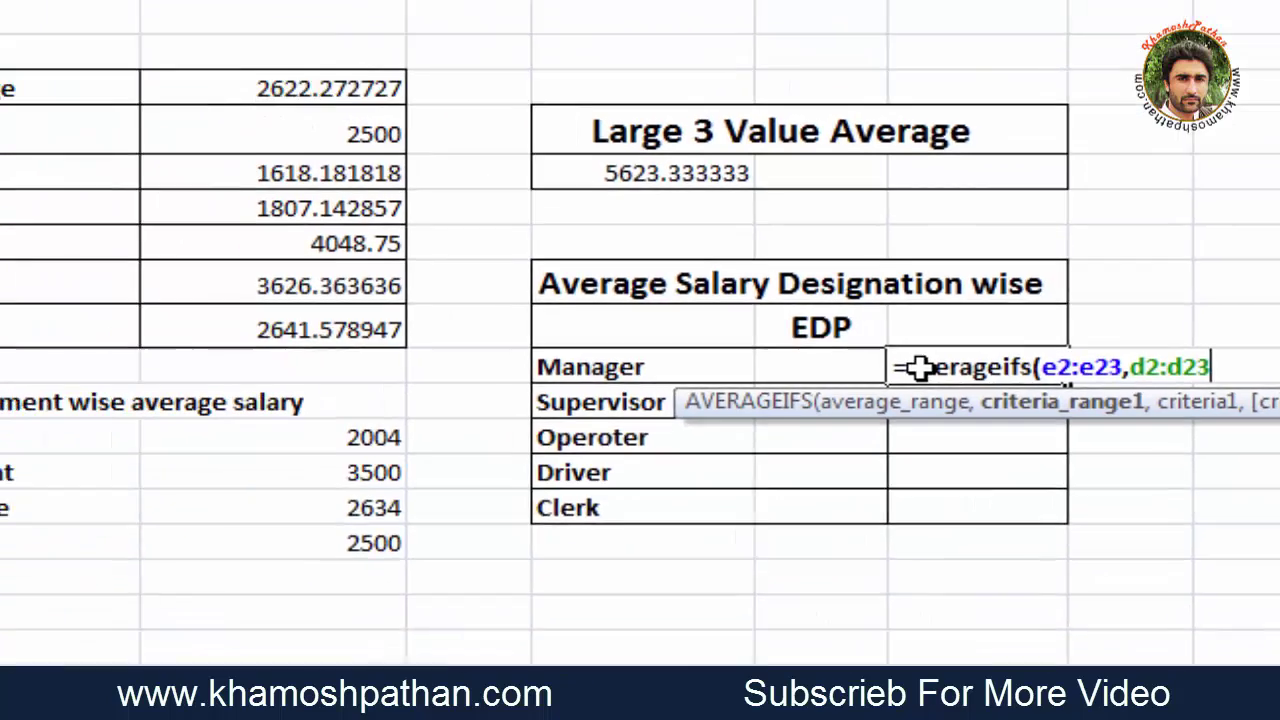
pyautogui.write(',')
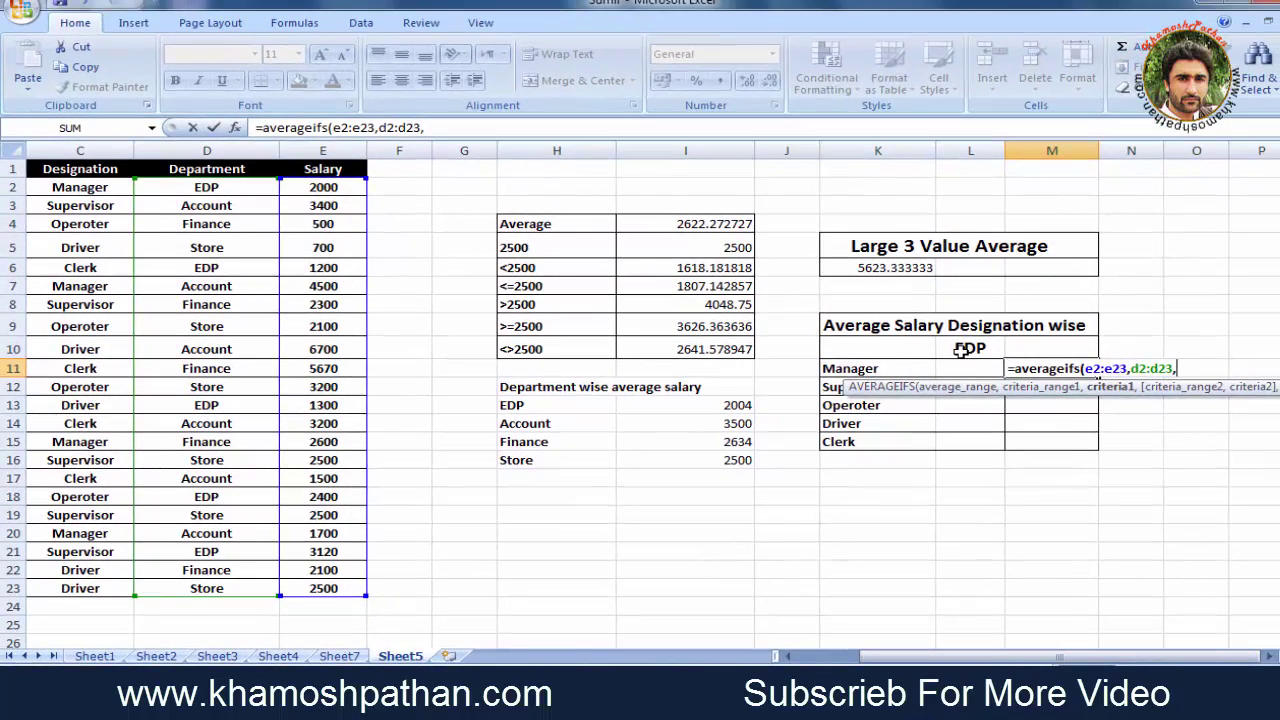
pyautogui.click(970, 348)
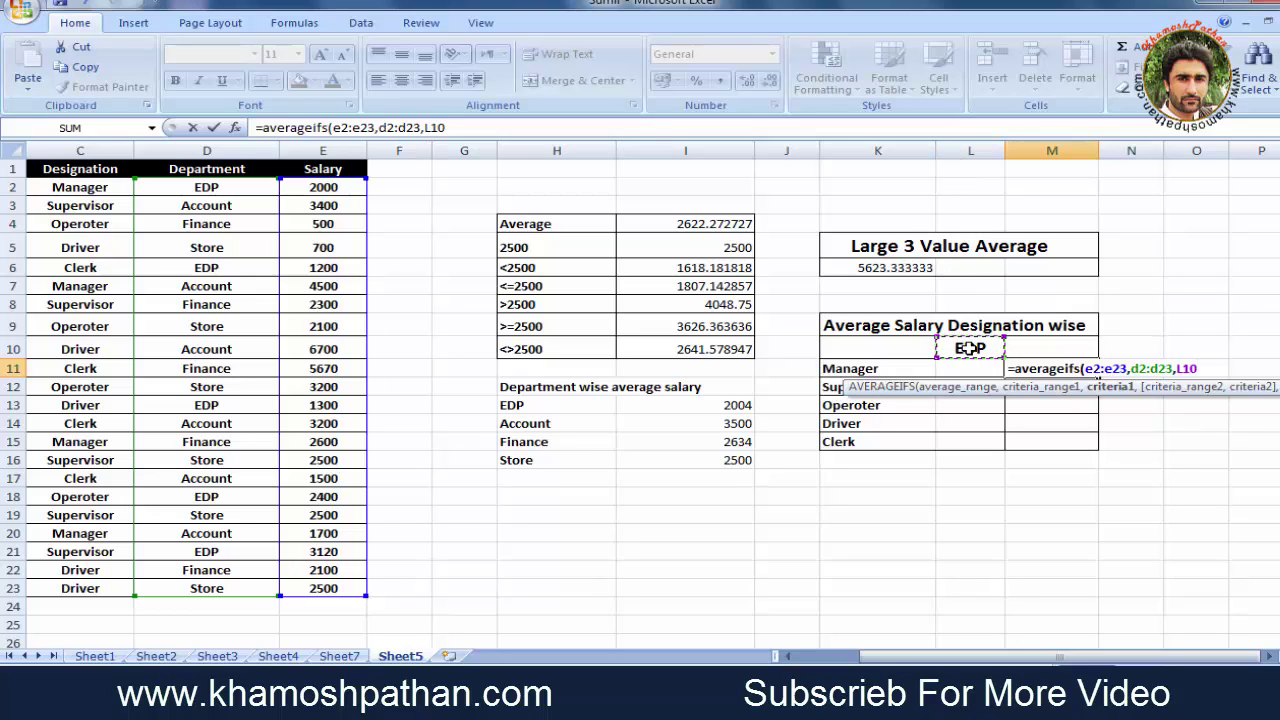
pyautogui.write(',')
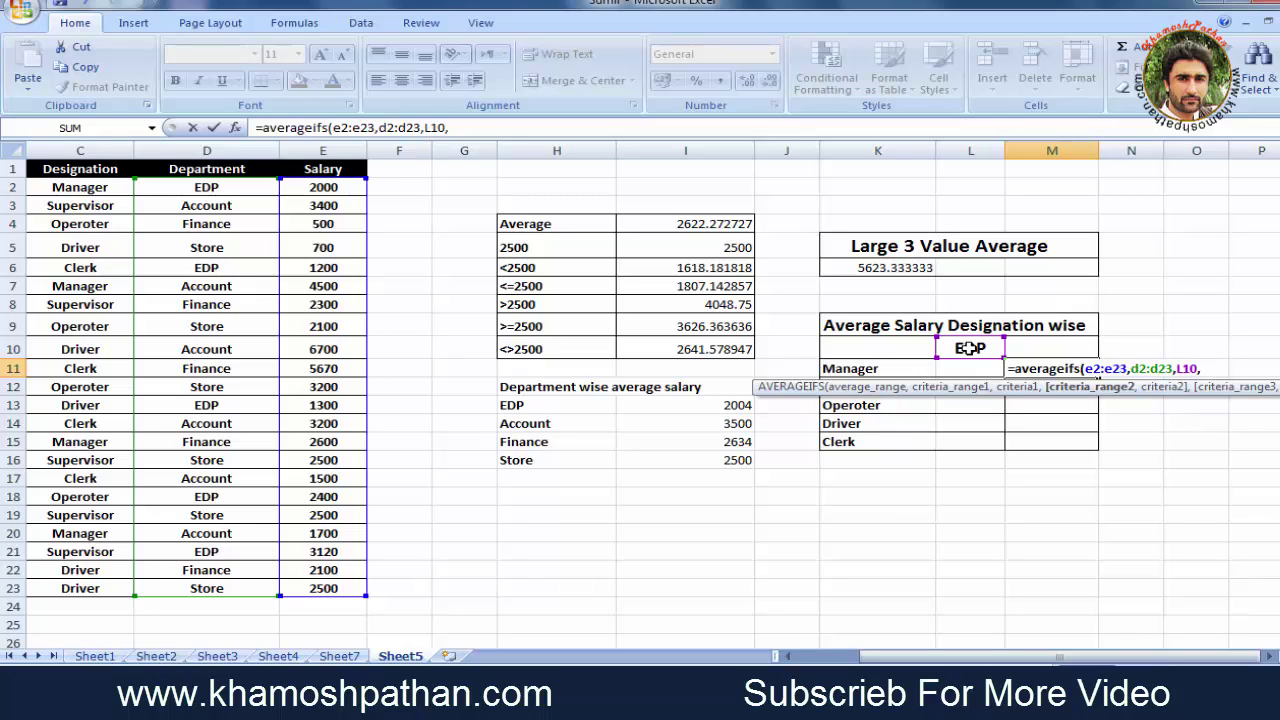
# Add the designation condition with range C2:C23 and Manager cell K11 as criterion, and complete the M11 formula
pyautogui.write('c')
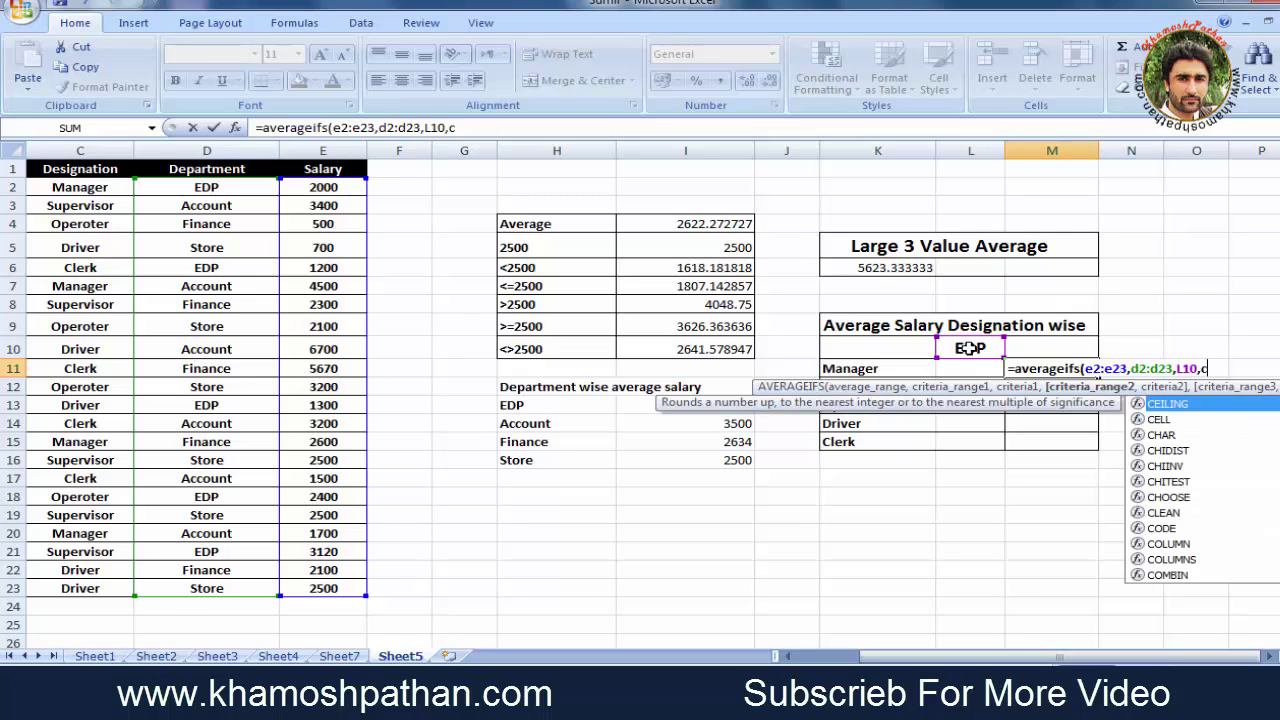
pyautogui.write('2')
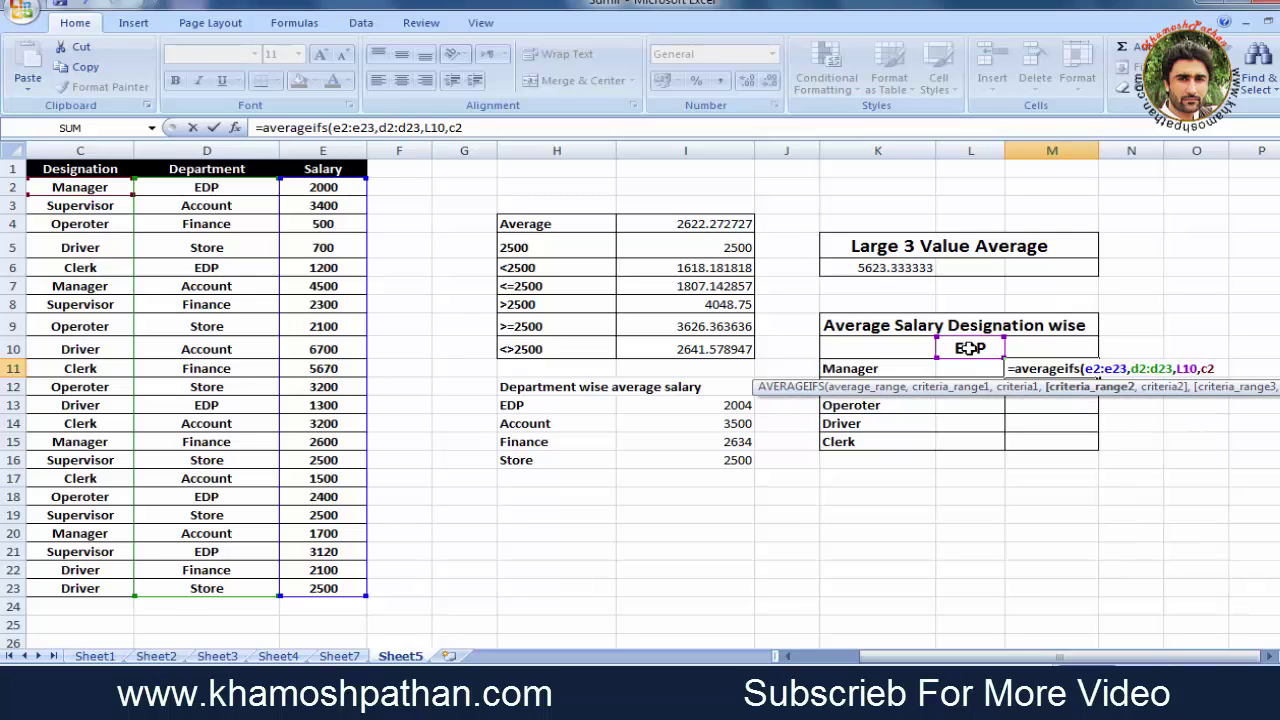
pyautogui.write(':c23')
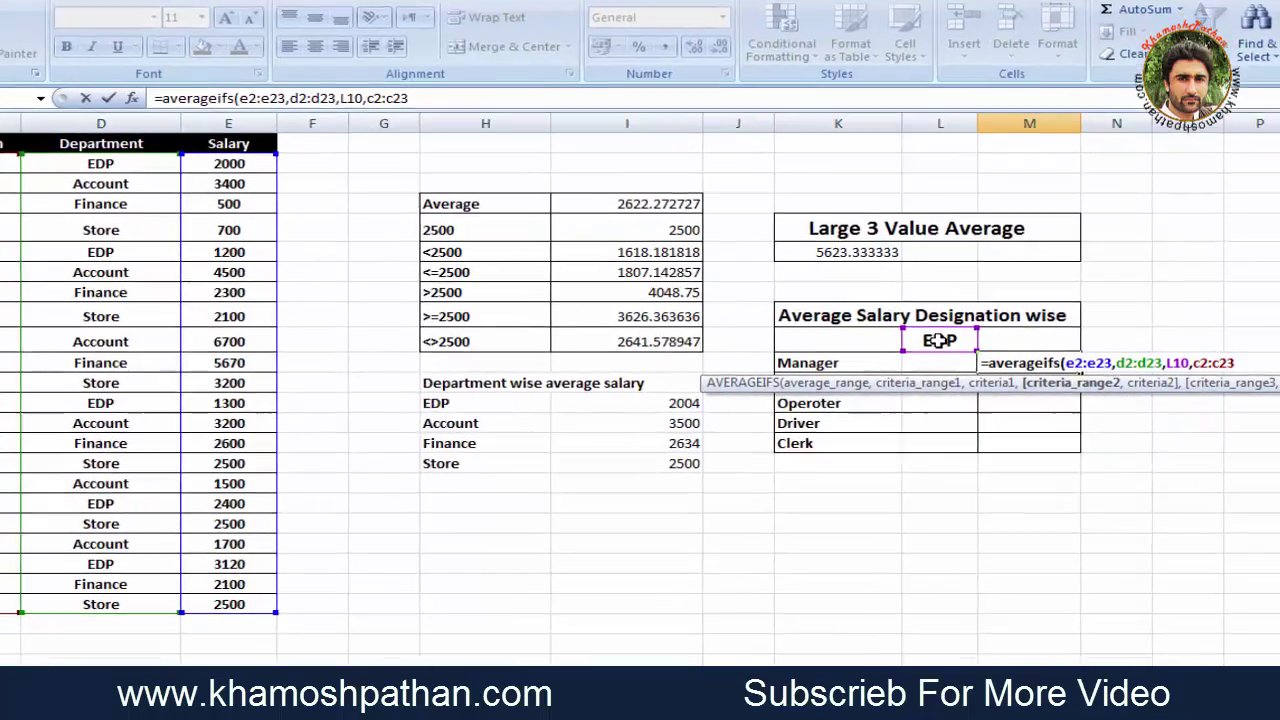
pyautogui.write(',')
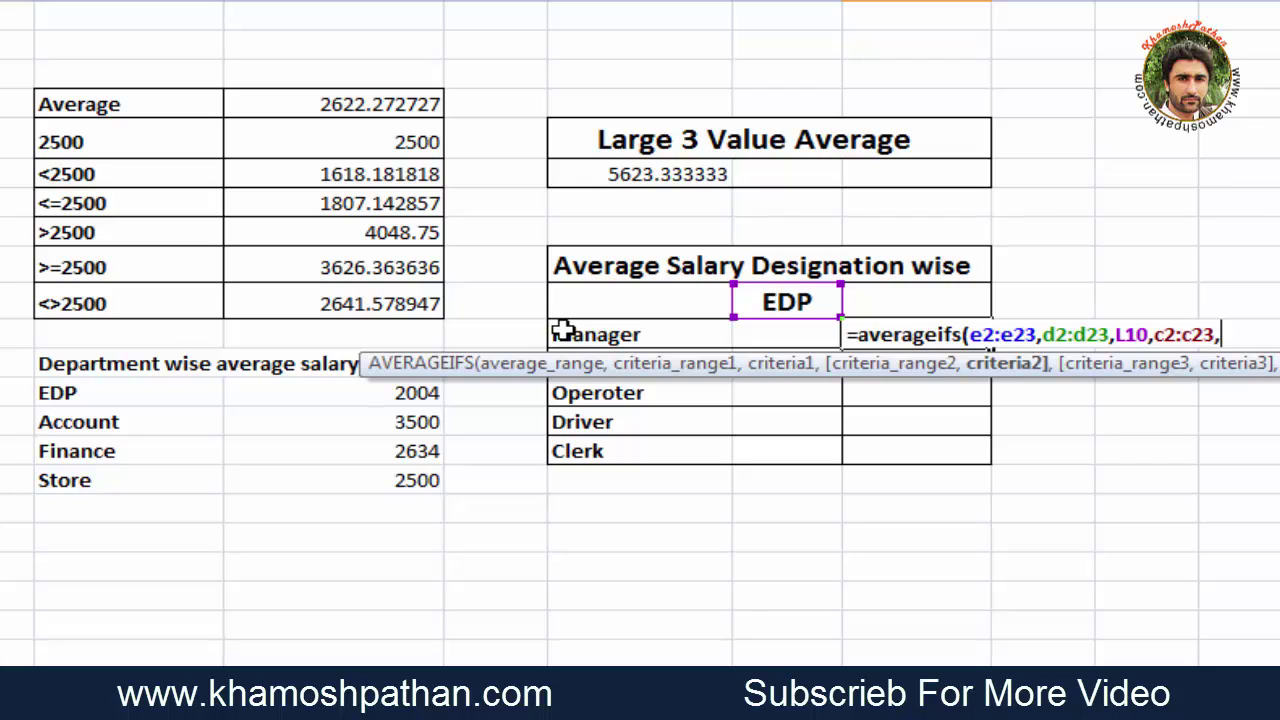
pyautogui.click(643, 340)
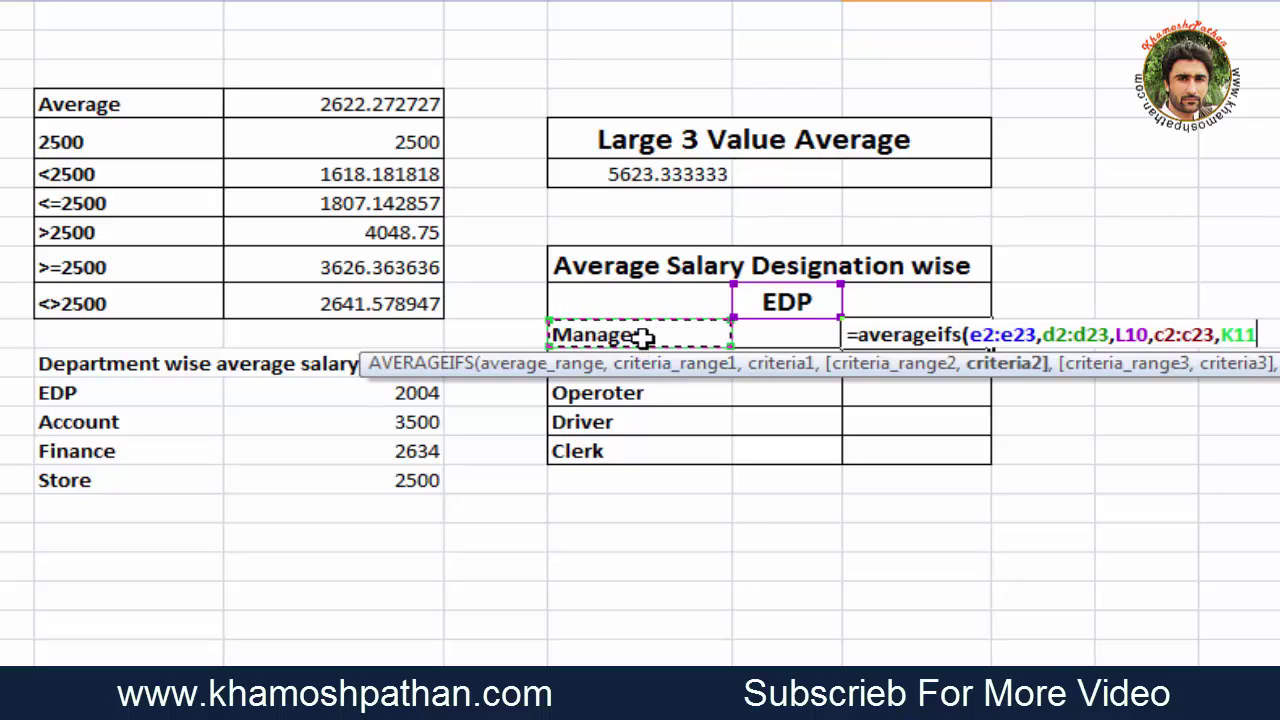
pyautogui.write(')')
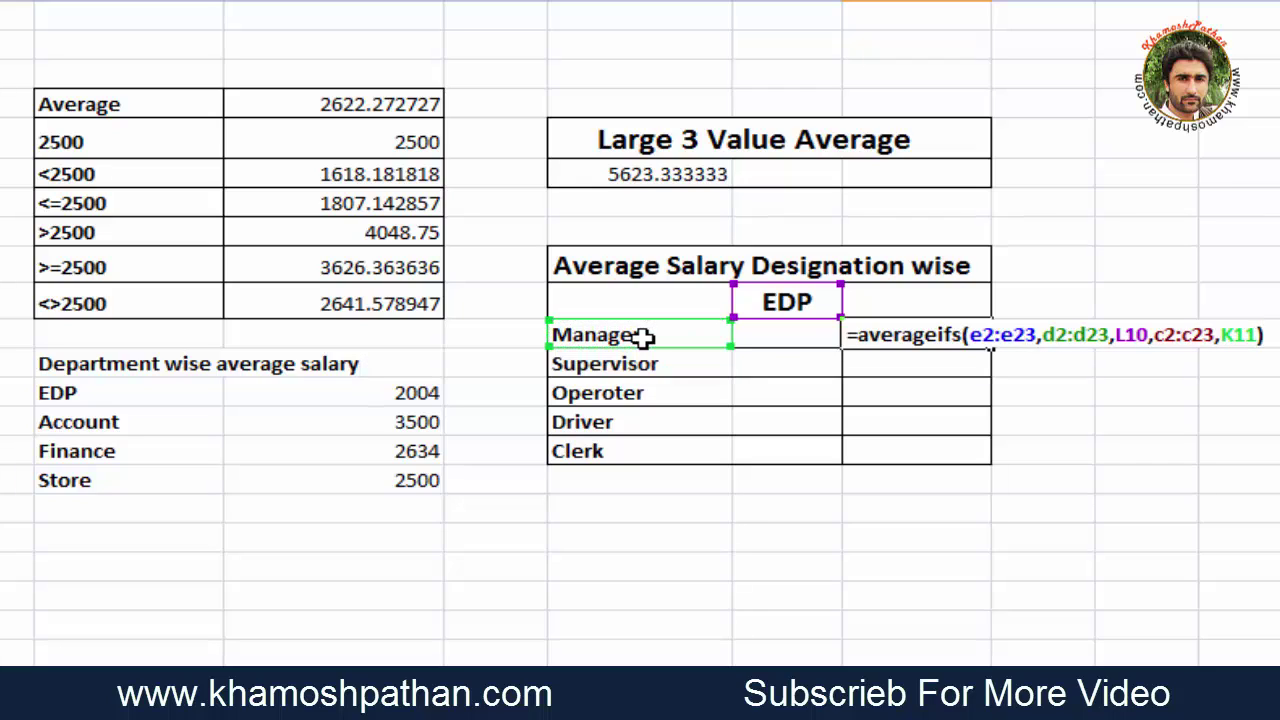
pyautogui.press('Return')
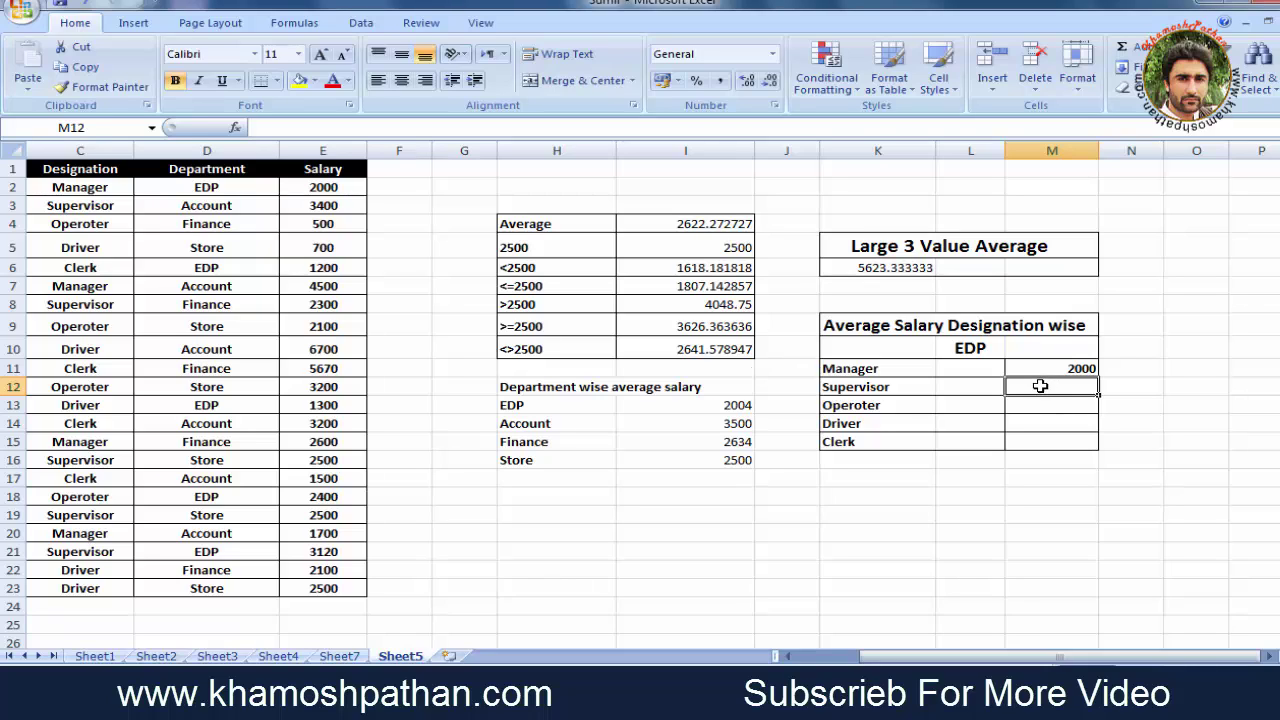
# Begin an AVERAGEIFS formula in M12 for the EDP Supervisor, with average range E2:E23, criteria range D3:D23 and the EDP heading cell L10 as criterion
pyautogui.write('=')
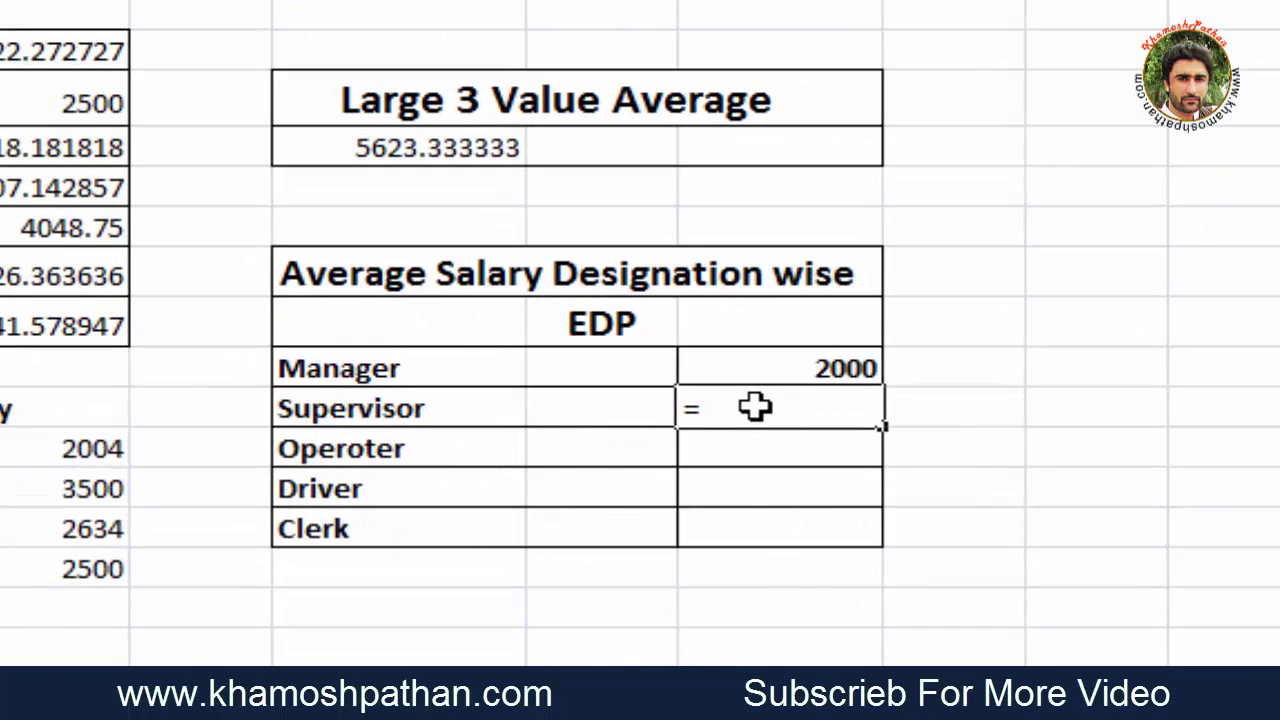
pyautogui.write('average')
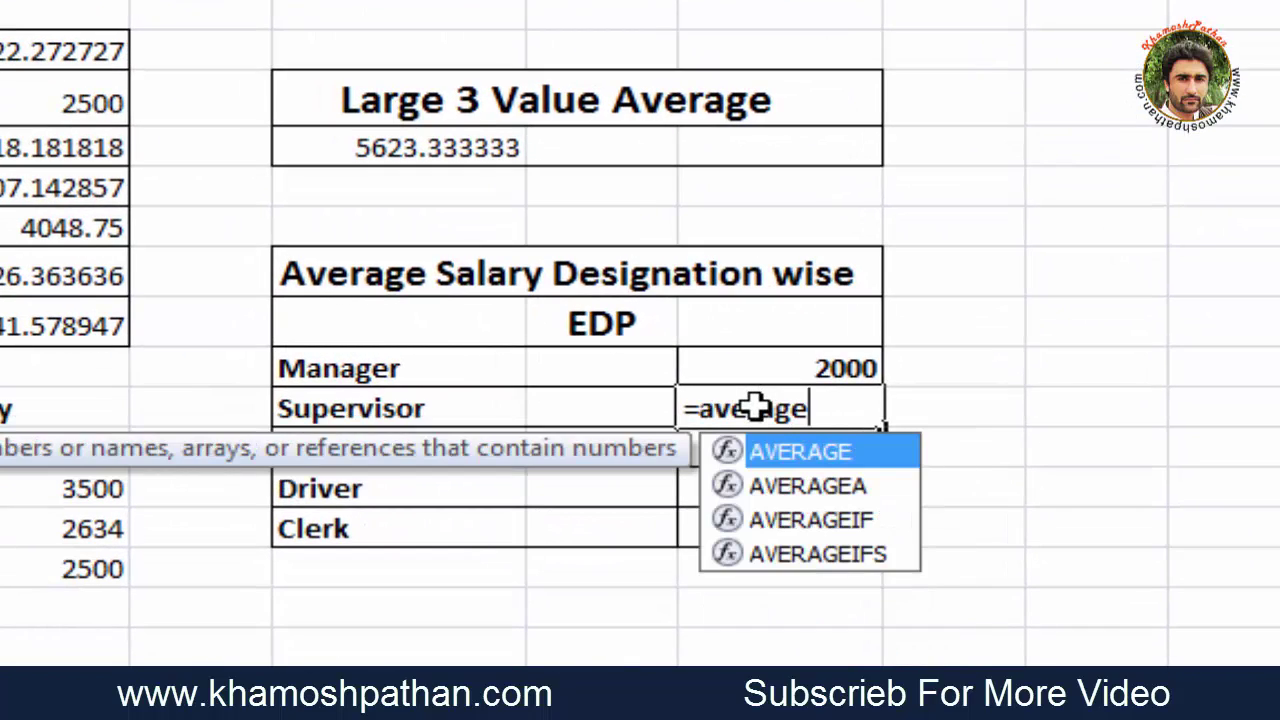
pyautogui.write('ifs(')
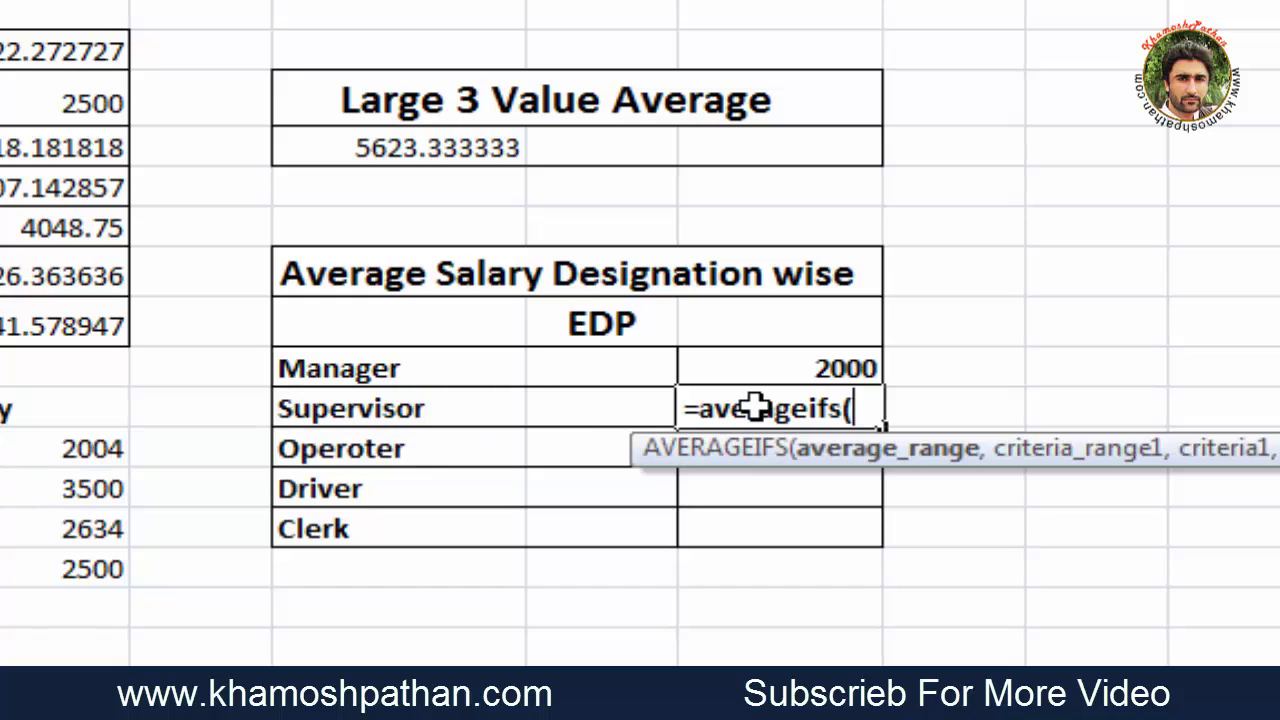
pyautogui.write('e2:e23')
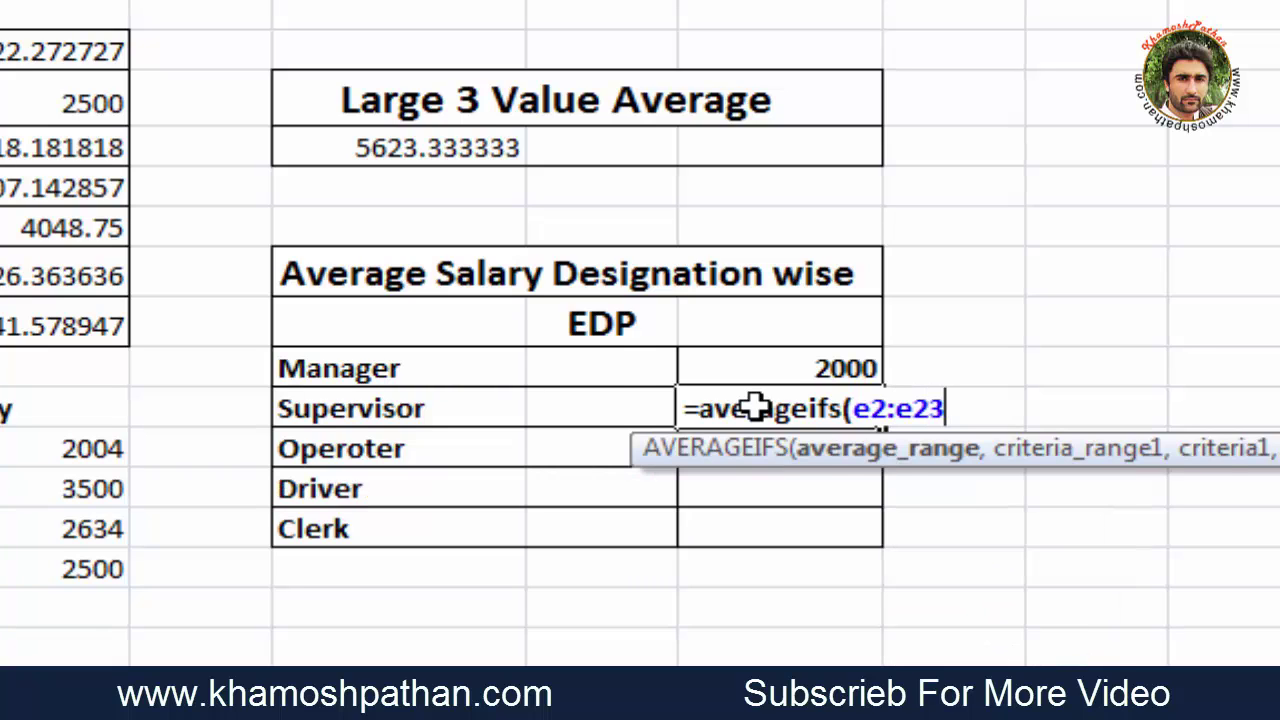
pyautogui.write(',d3')
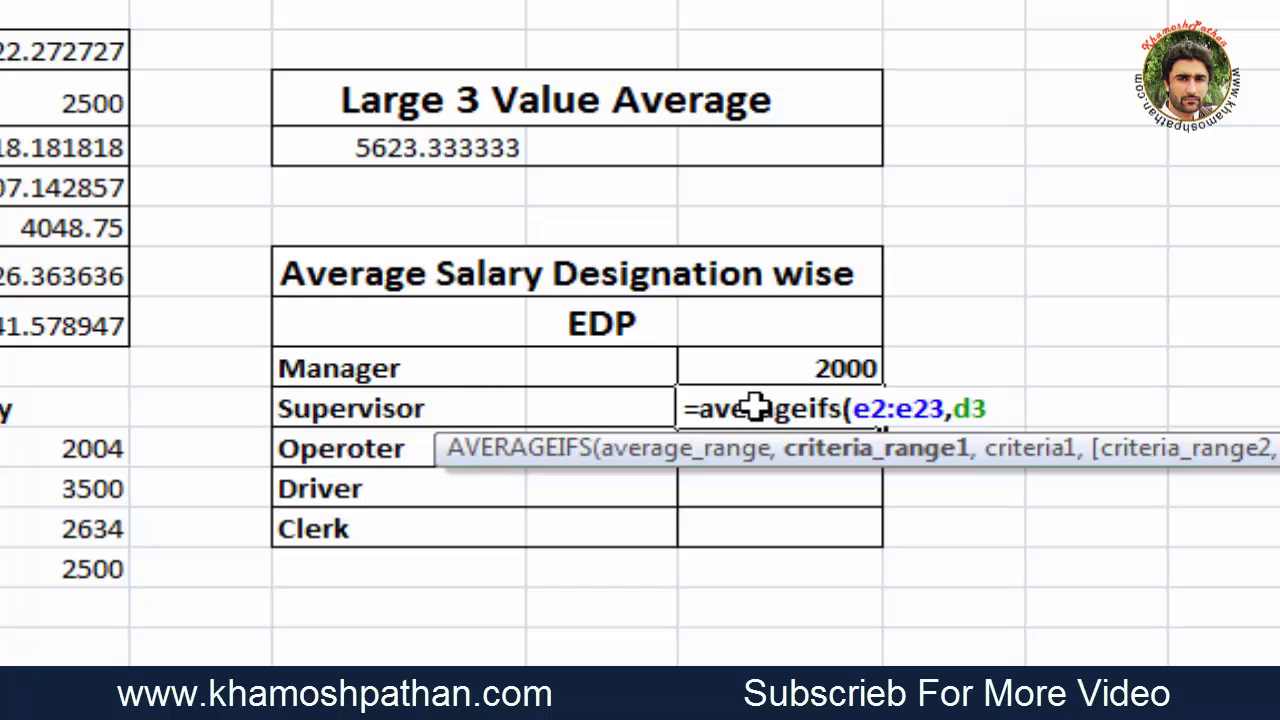
pyautogui.write(':d23,')
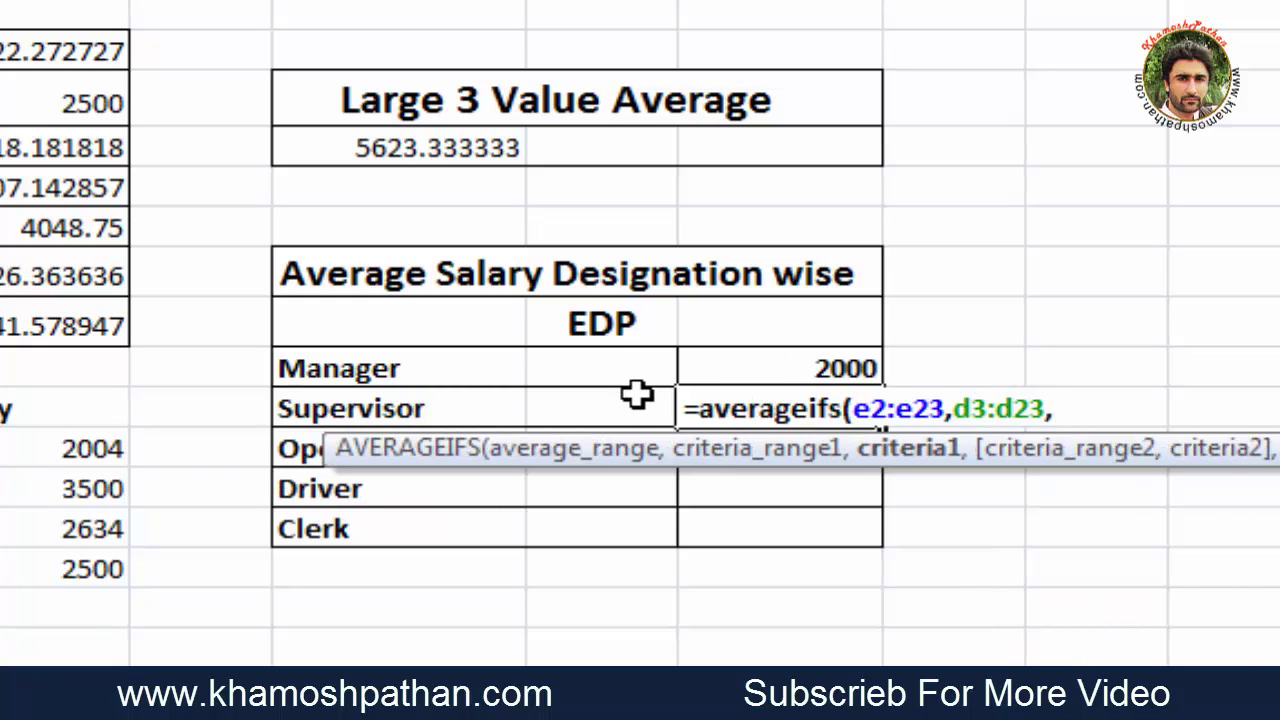
pyautogui.click(627, 315)
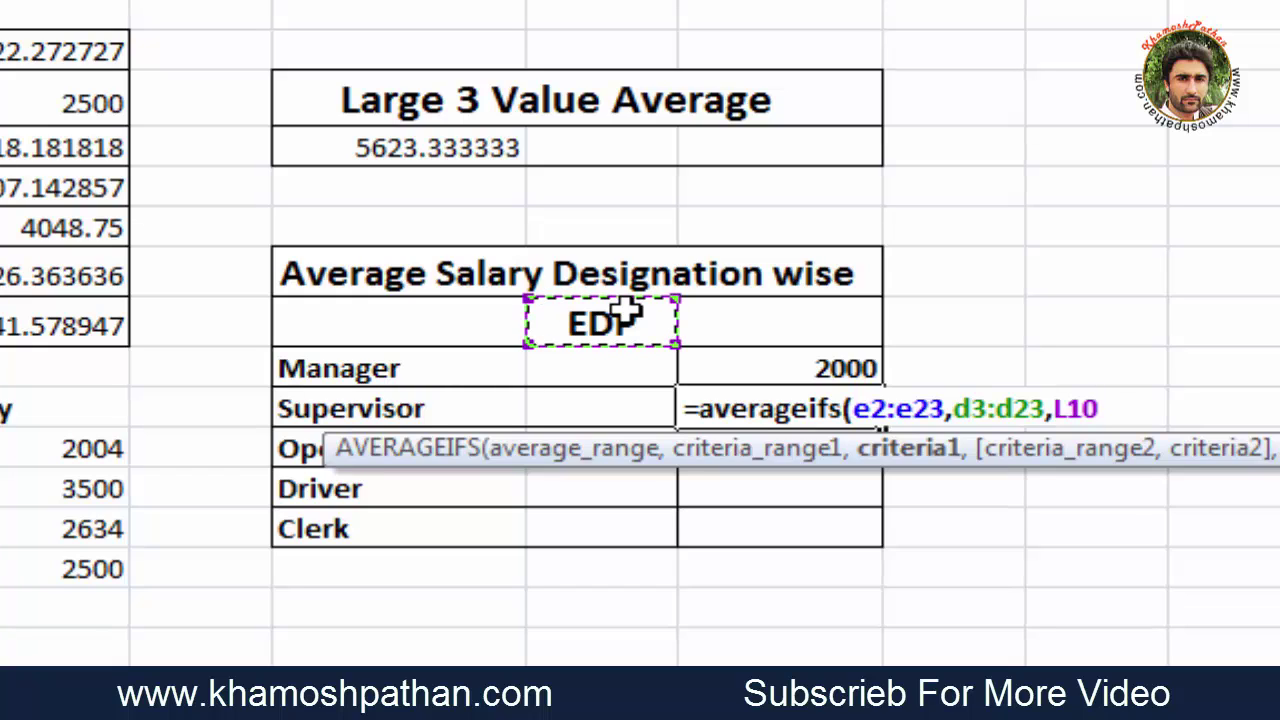
pyautogui.write(',')
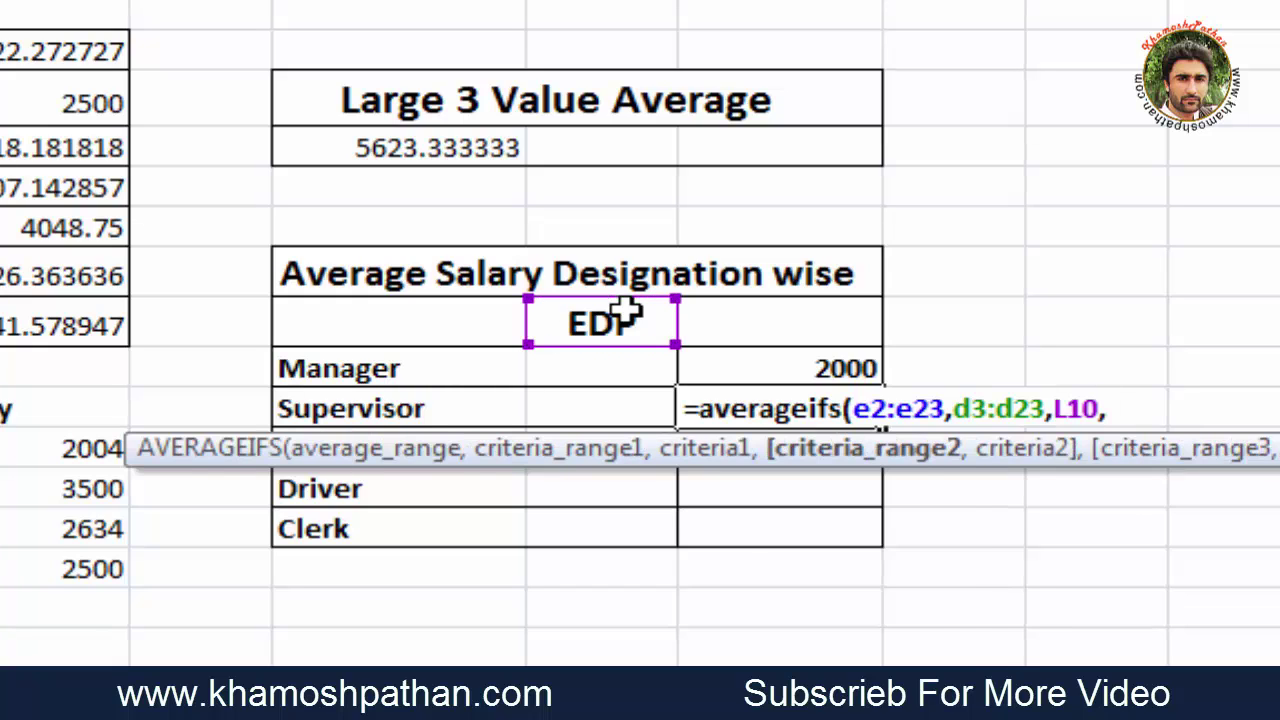
# Add designation range C2:C23 with Supervisor cell K12 as criterion, correct the department range to D2:D23, and complete the M12 formula
pyautogui.write('c2:c')
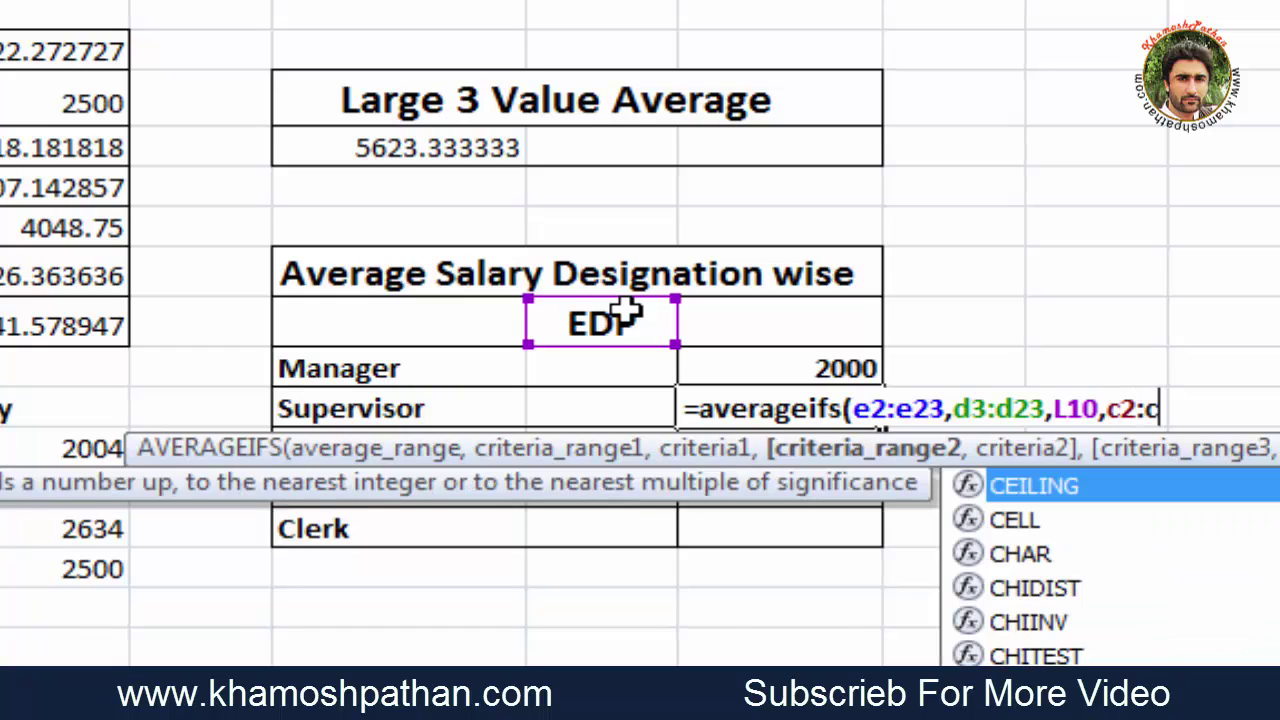
pyautogui.write('23,')
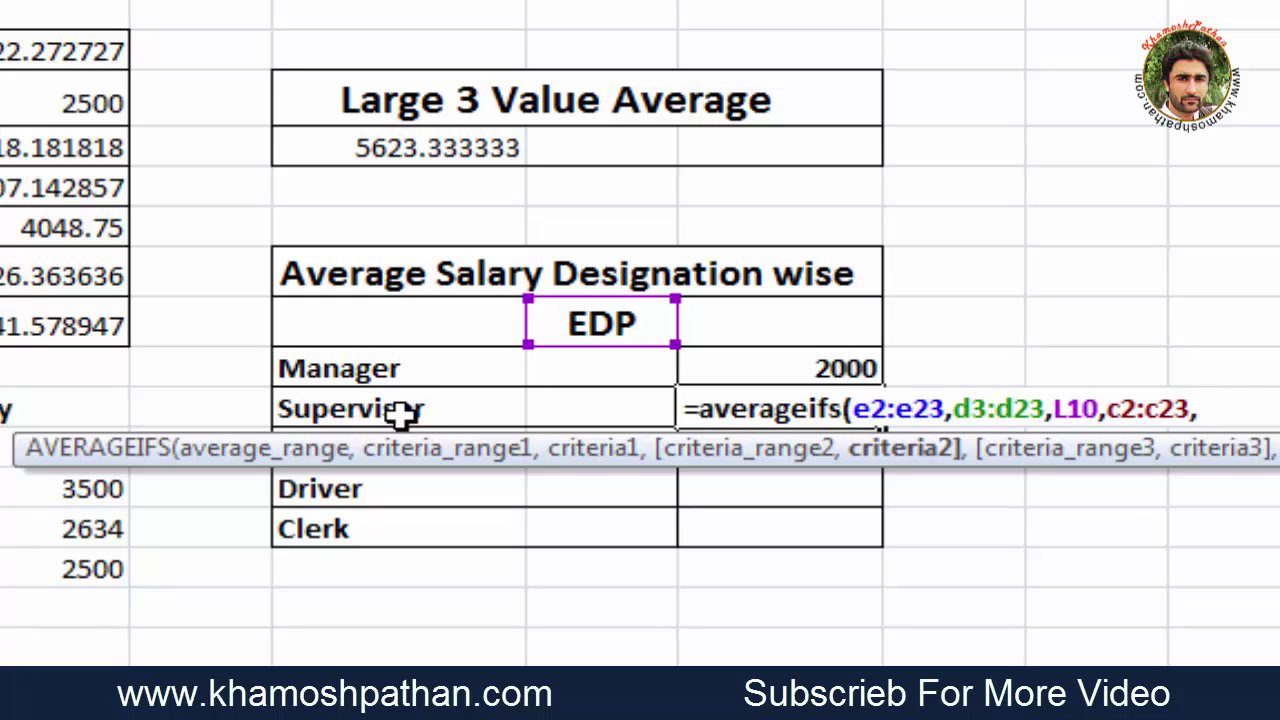
pyautogui.click(401, 414)
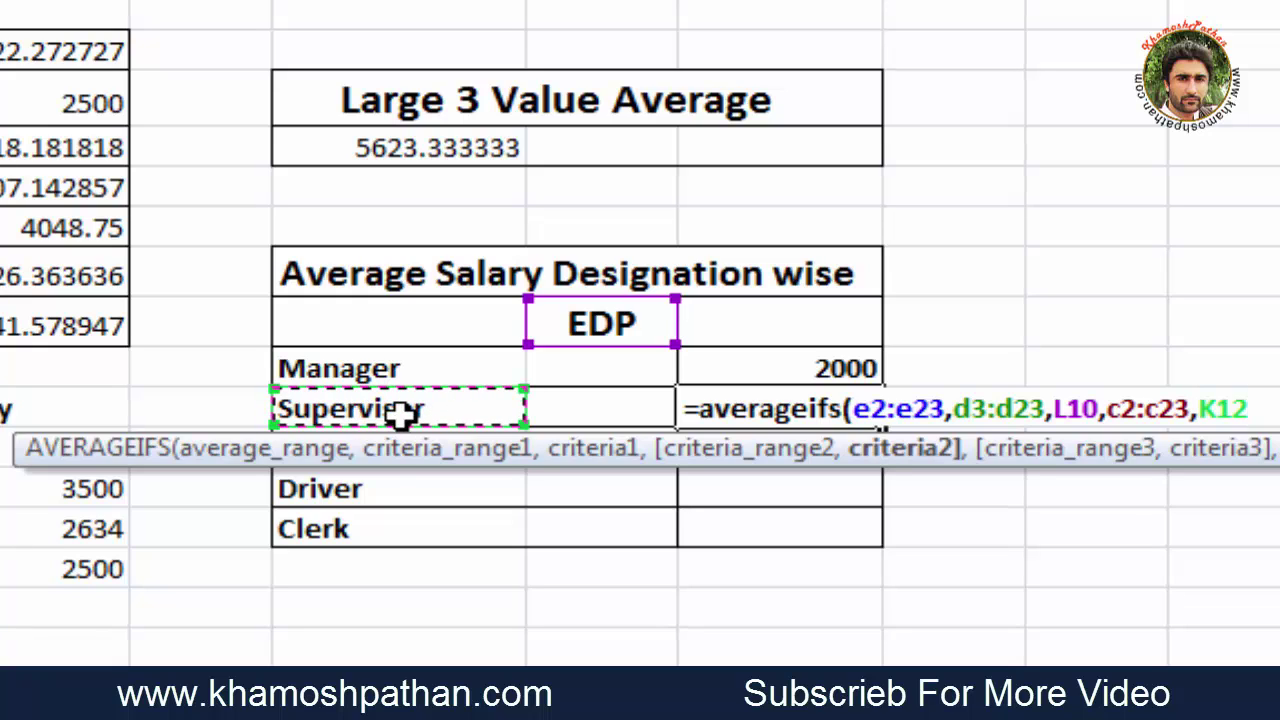
pyautogui.write(')')
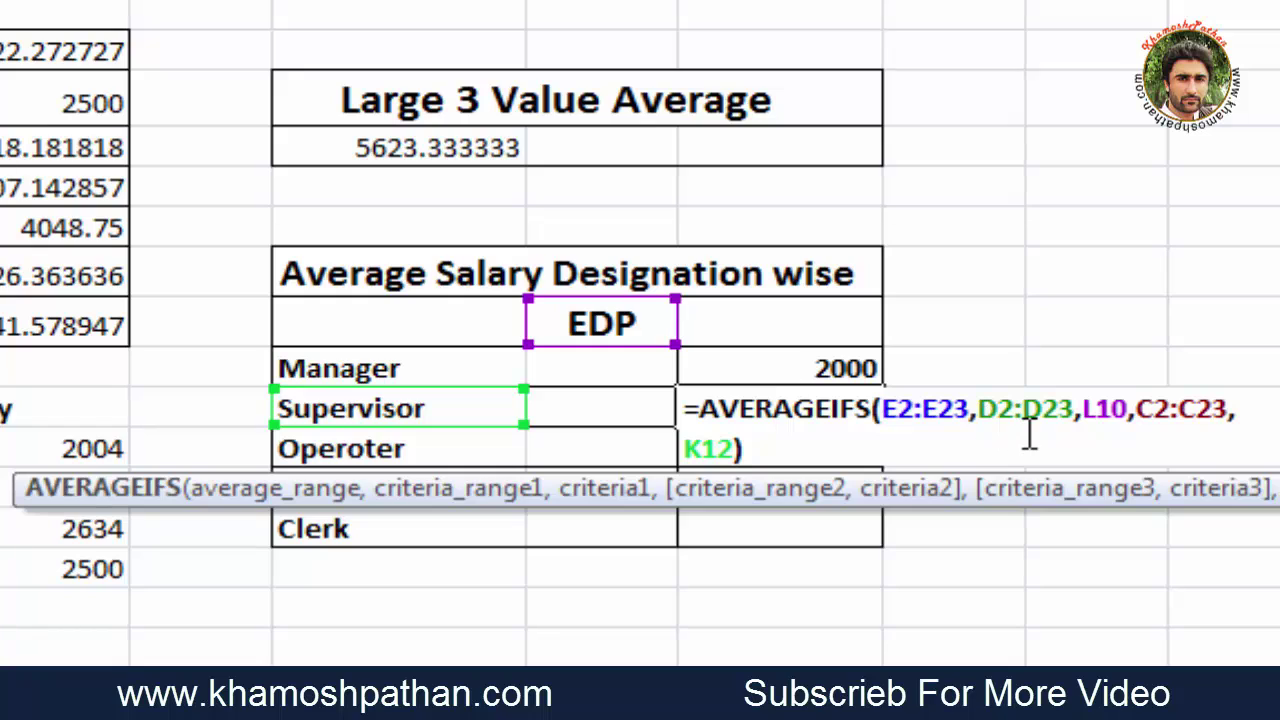
pyautogui.press('Return')
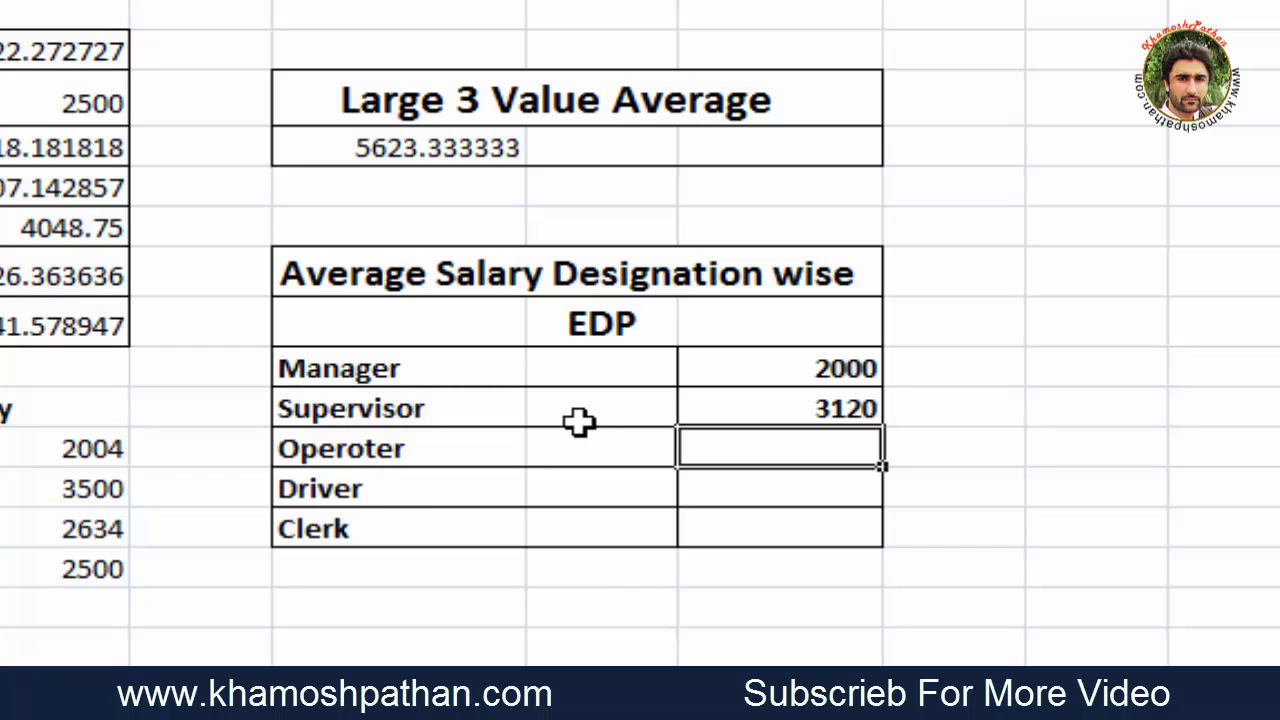
# Begin an AVERAGEIFS formula in M13 for the EDP Operoter, with average range E2:E23, criteria range D2:D23 and heading cell L10 as criterion
pyautogui.write('=')
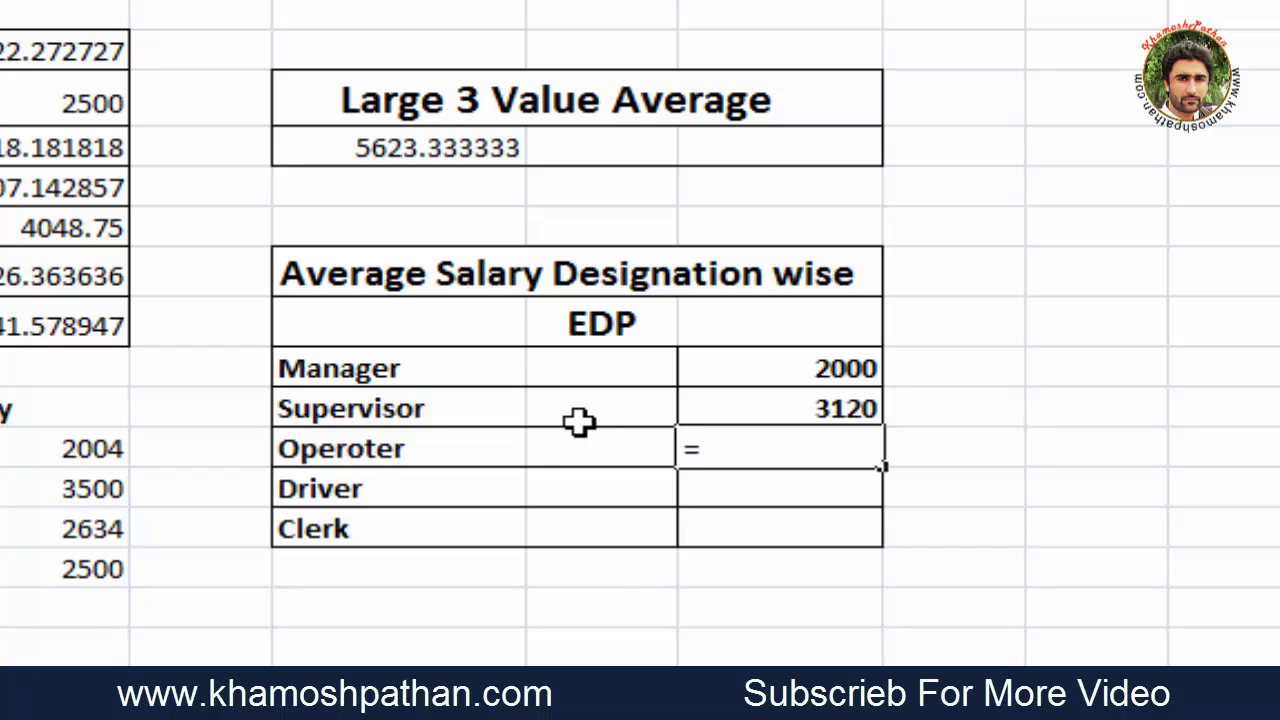
pyautogui.write('avera')
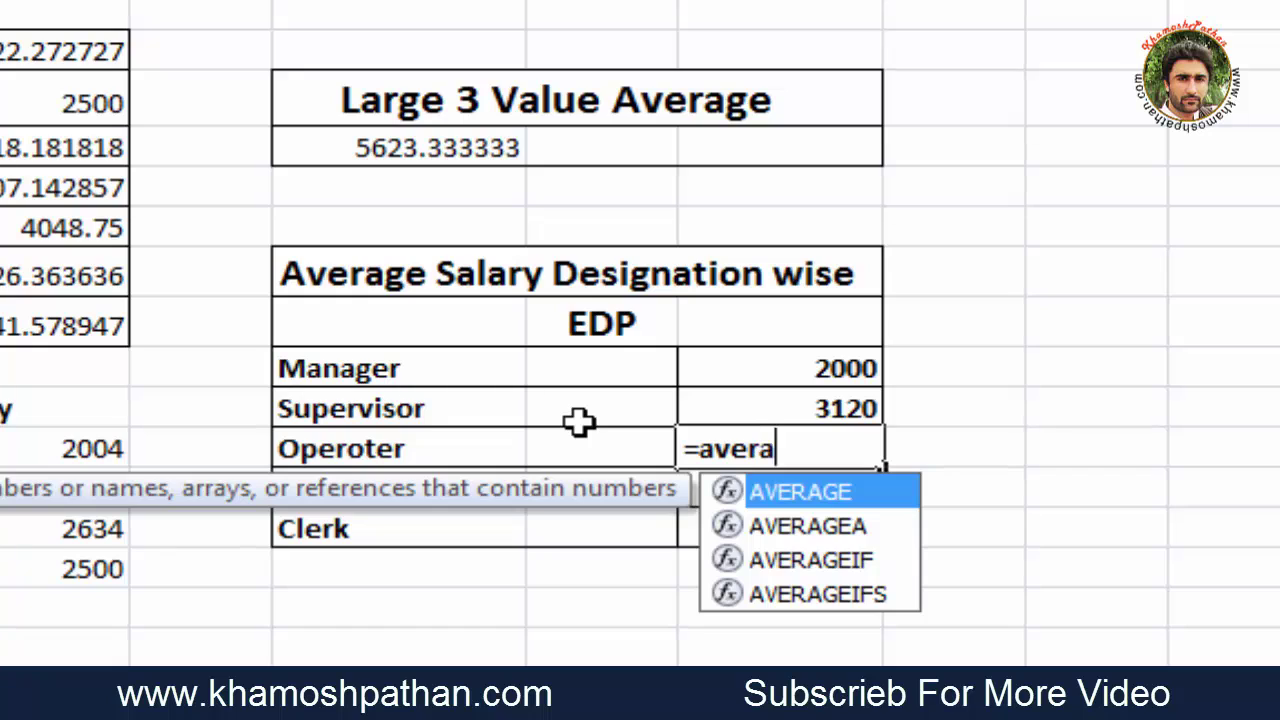
pyautogui.write('geifs')
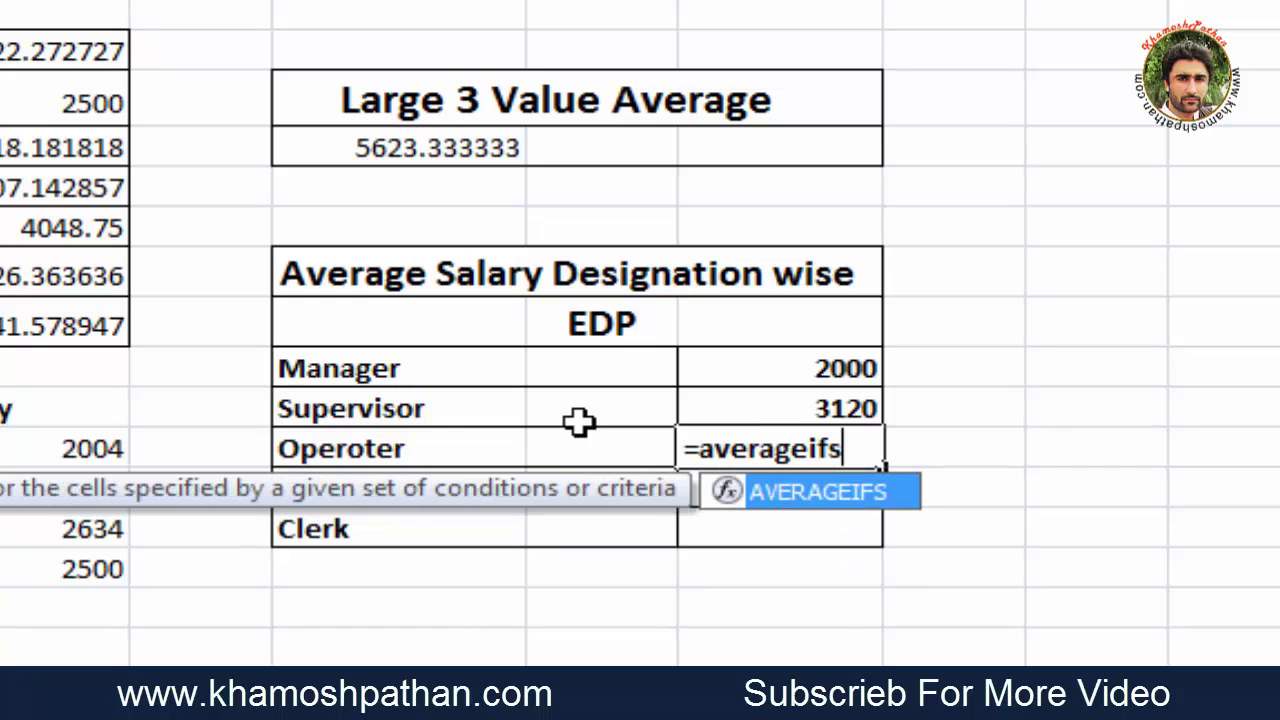
pyautogui.write('(')
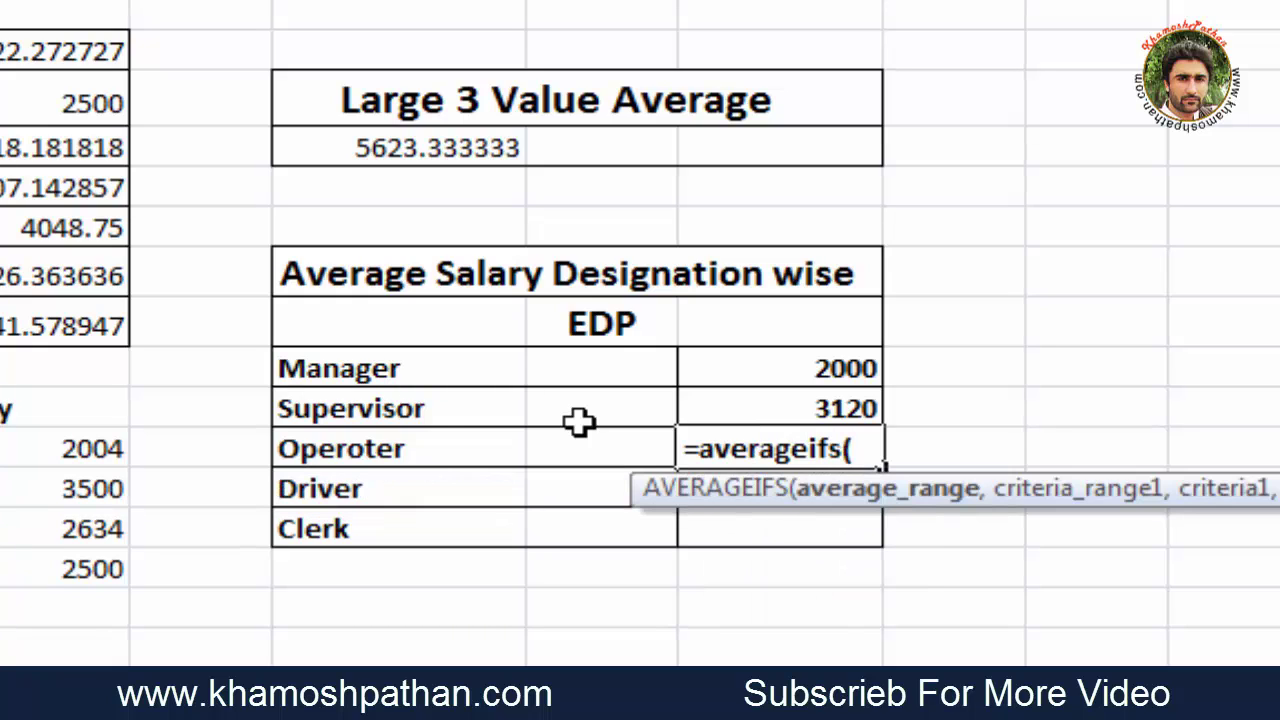
pyautogui.write('e2:e23,d')
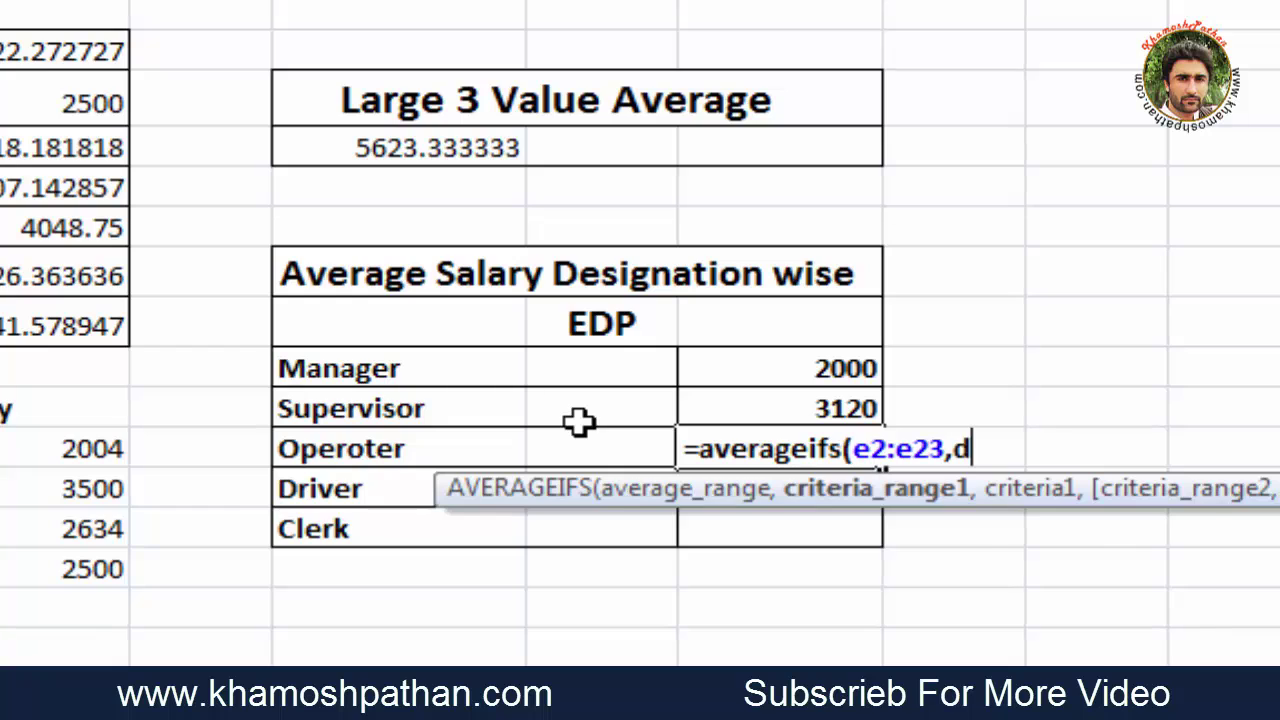
pyautogui.write('2:d23,')
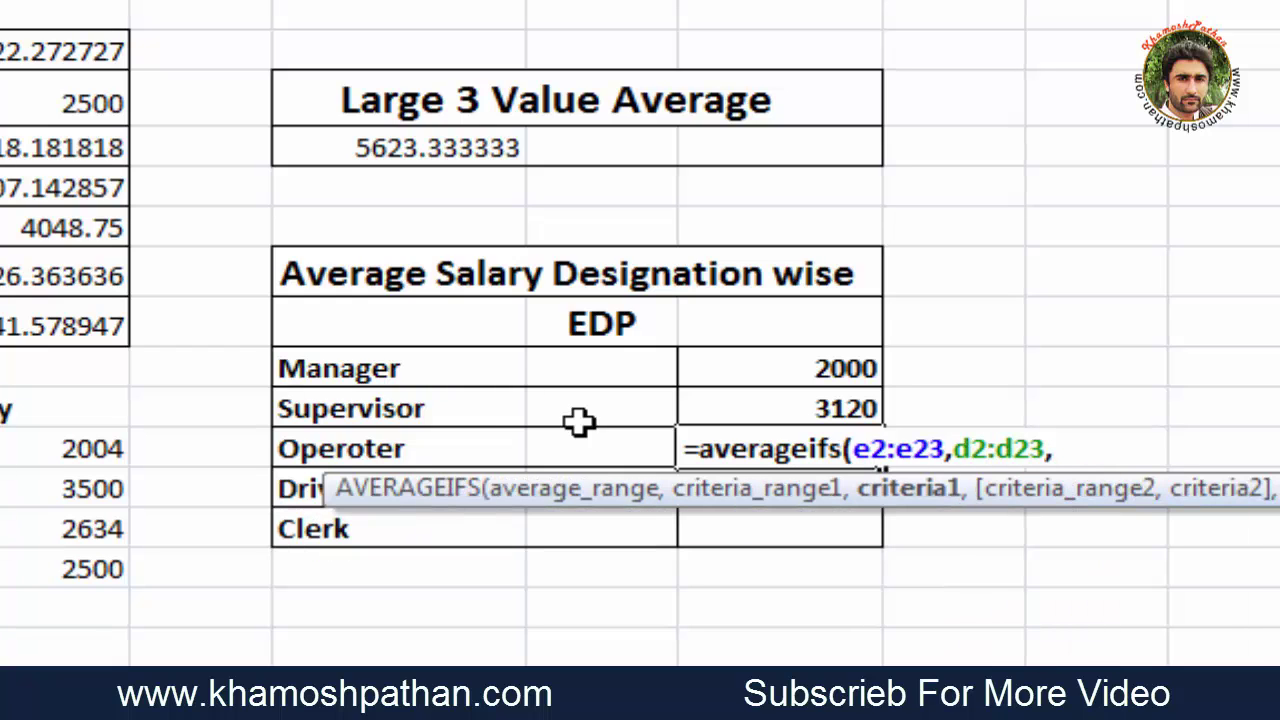
pyautogui.click(578, 330)
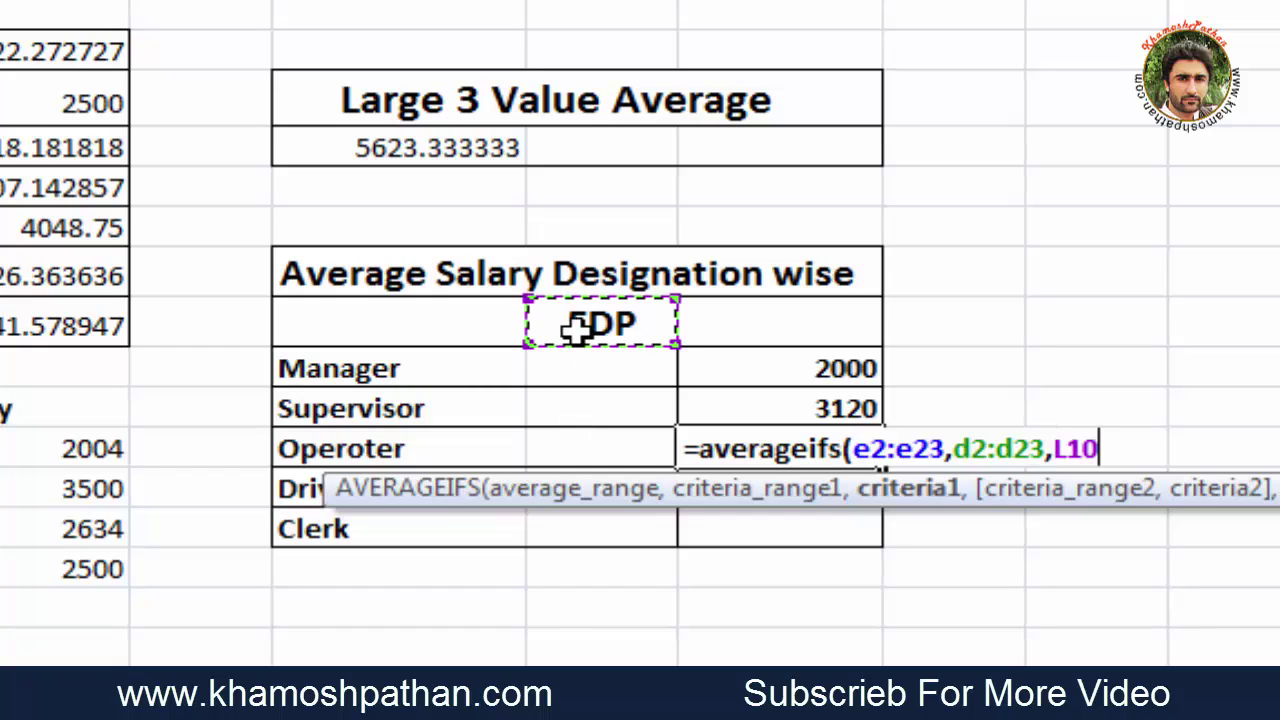
pyautogui.write(',')
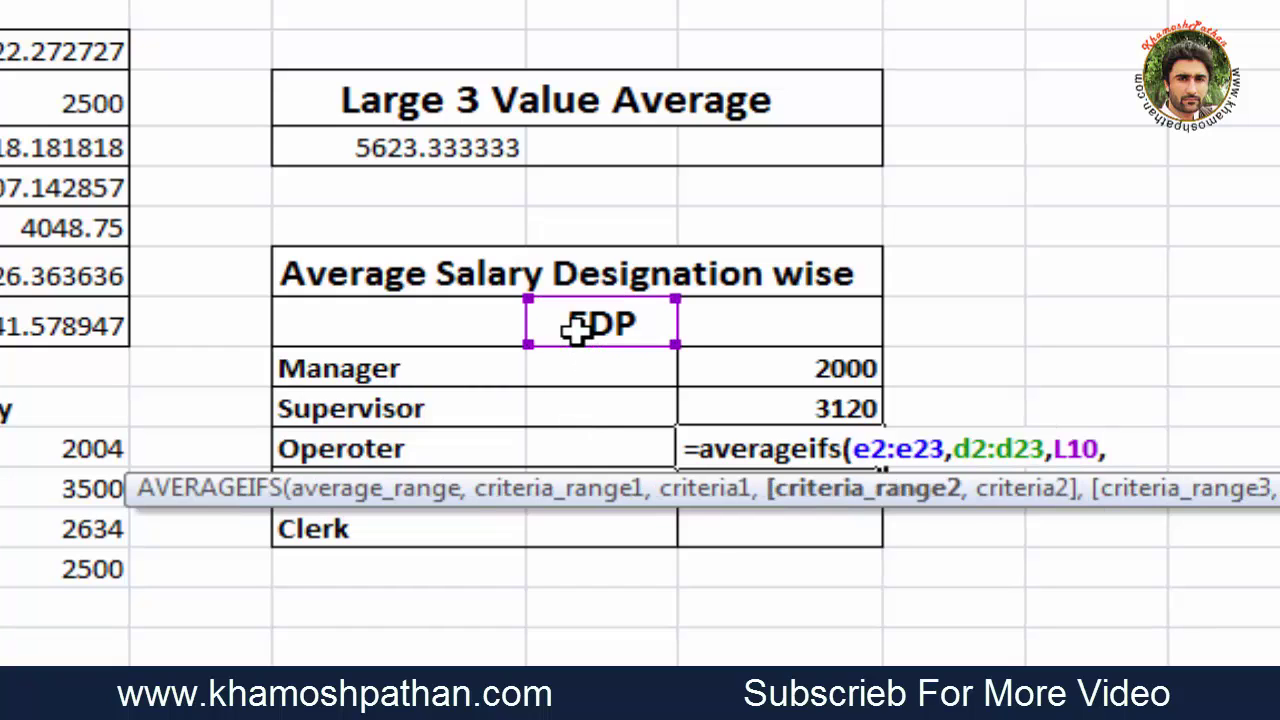
# Add the designation condition with range C2:C23 and Operoter cell K13 as criterion, and complete the M13 formula
pyautogui.write('c2:c23')
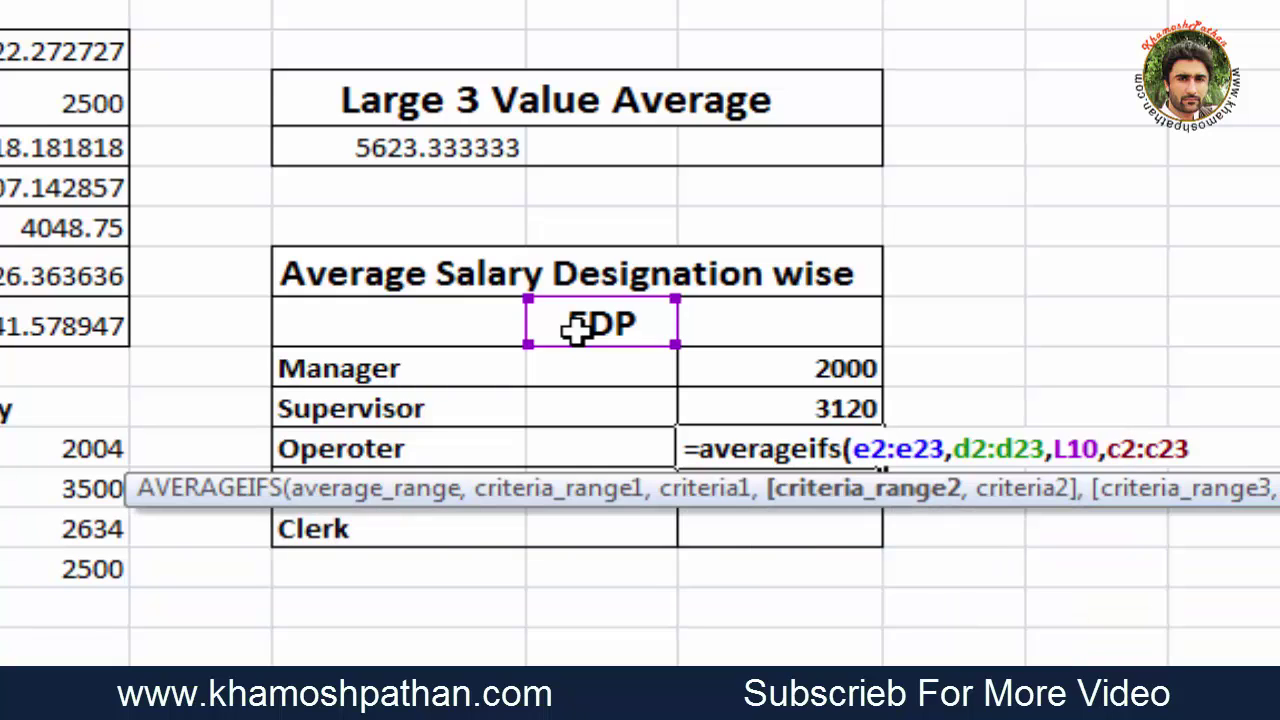
pyautogui.write(',')
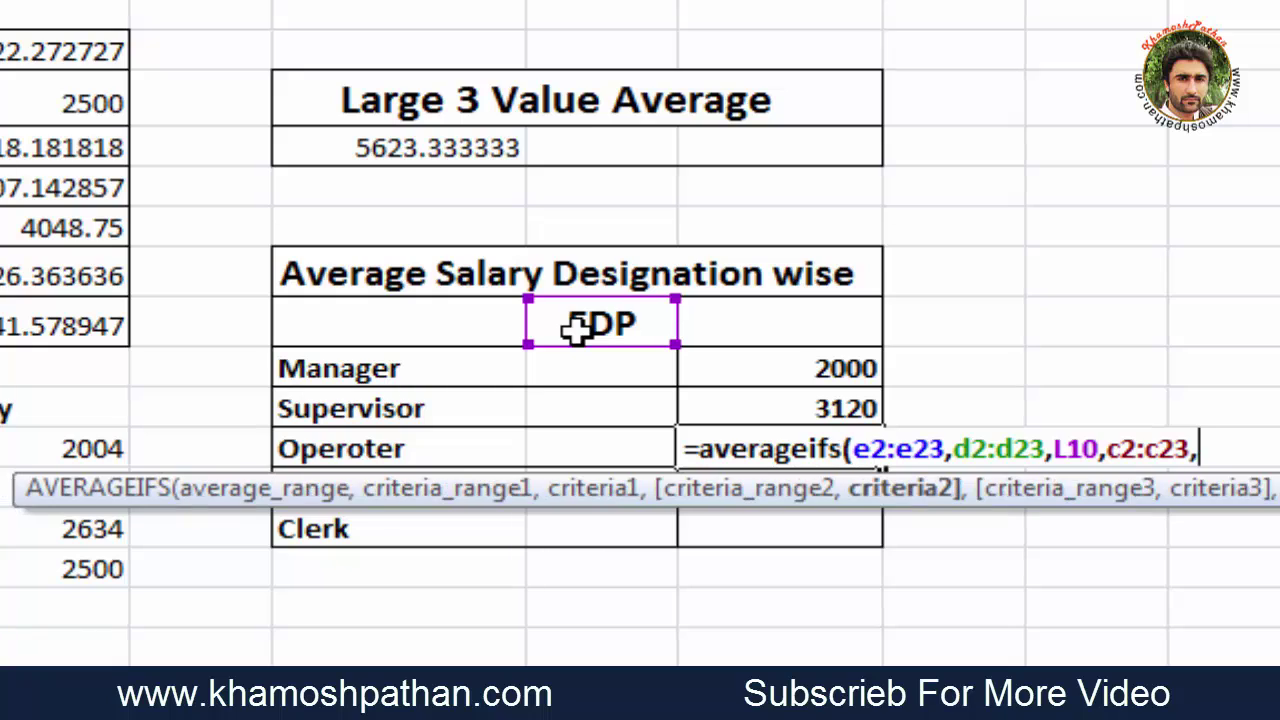
pyautogui.click(420, 455)
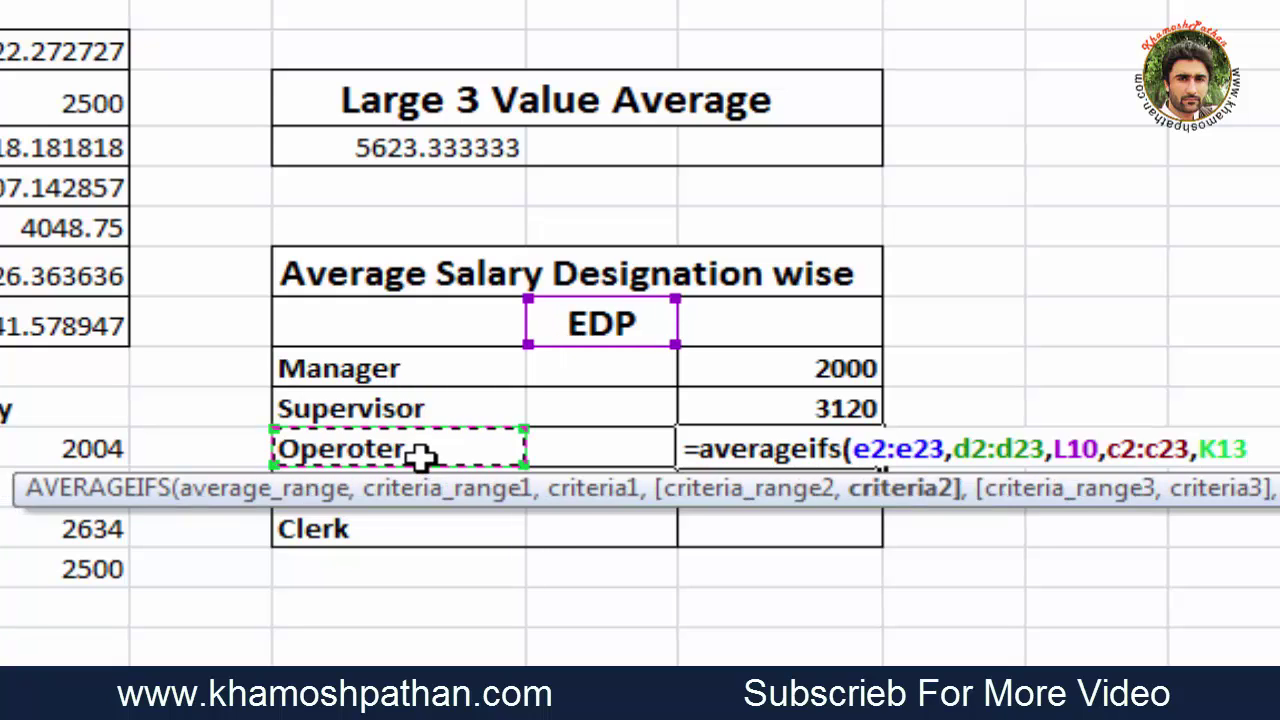
pyautogui.write(')')
pyautogui.press('Return')
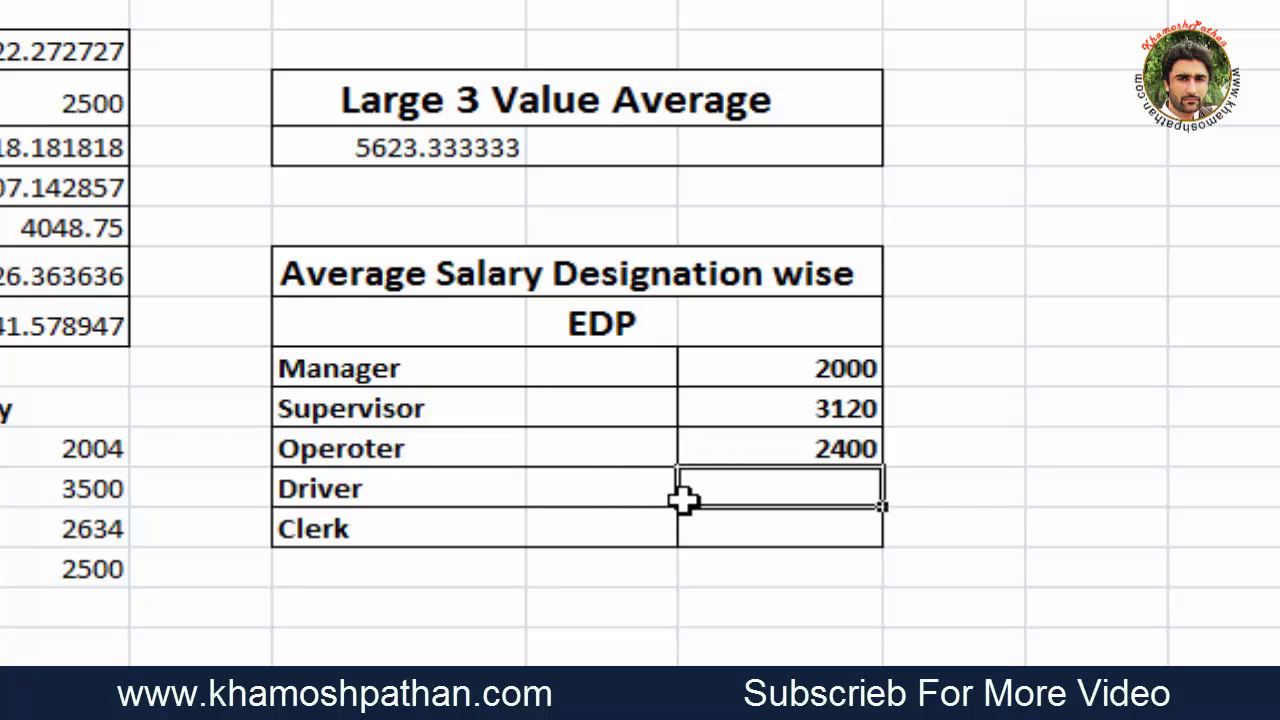
# Begin an AVERAGEIFS formula in M14 for the EDP Driver, with E2:E23 as the average range
pyautogui.write('=')
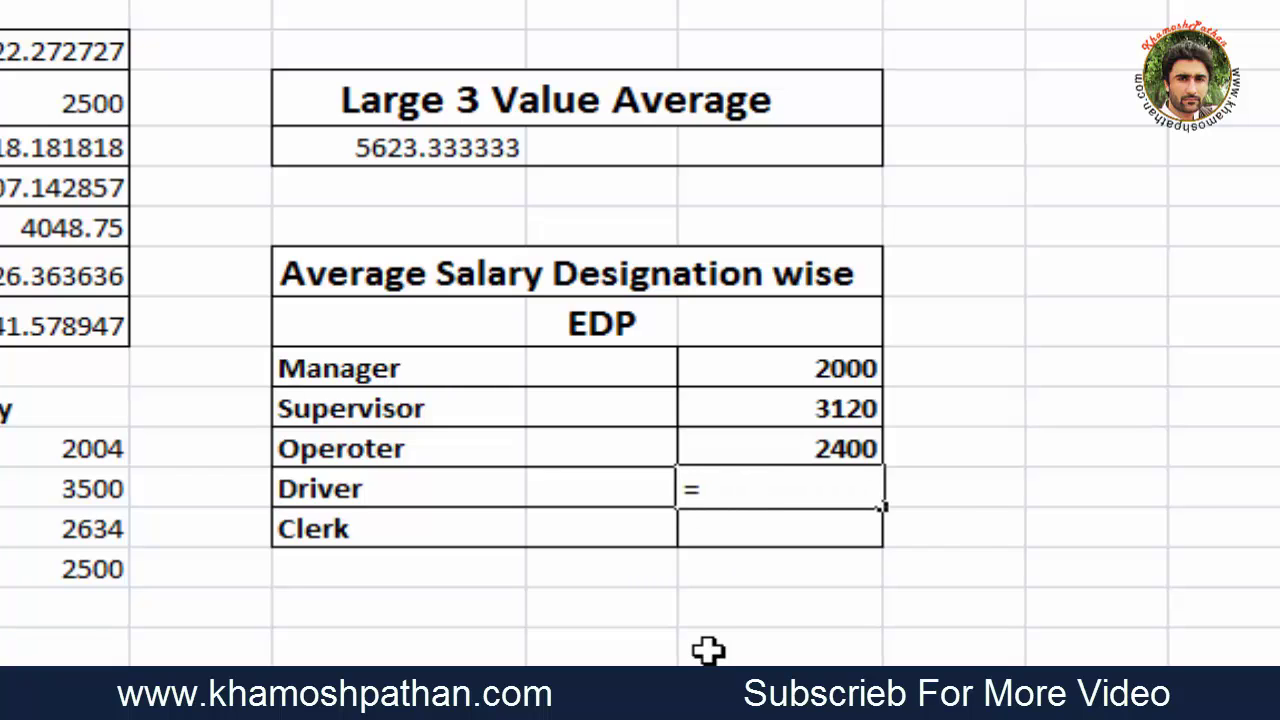
pyautogui.write('average')
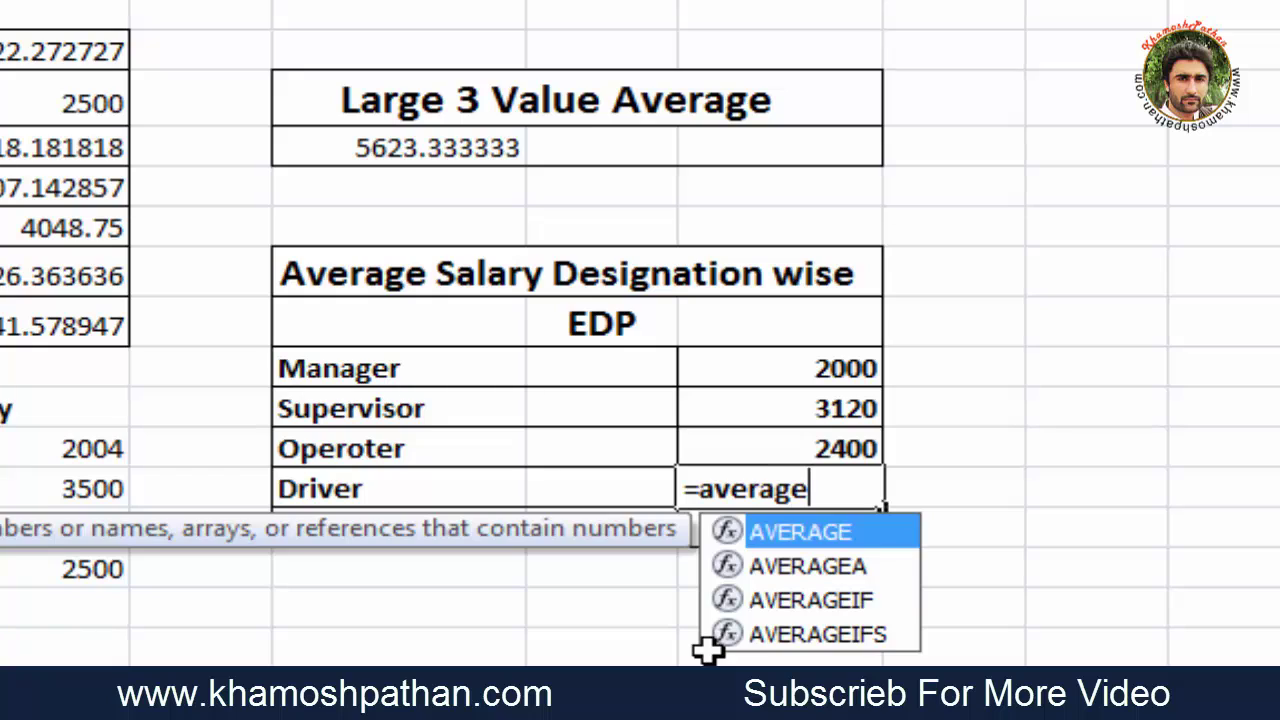
pyautogui.write('ifs')
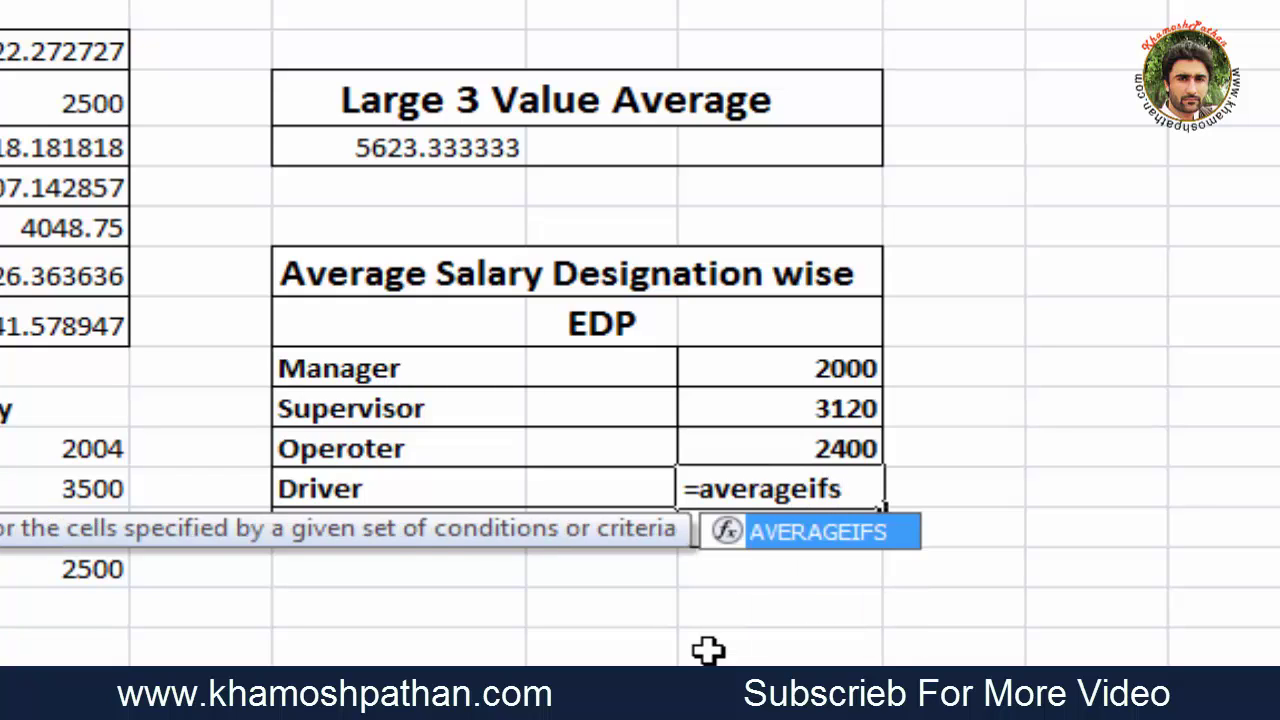
pyautogui.write('(')
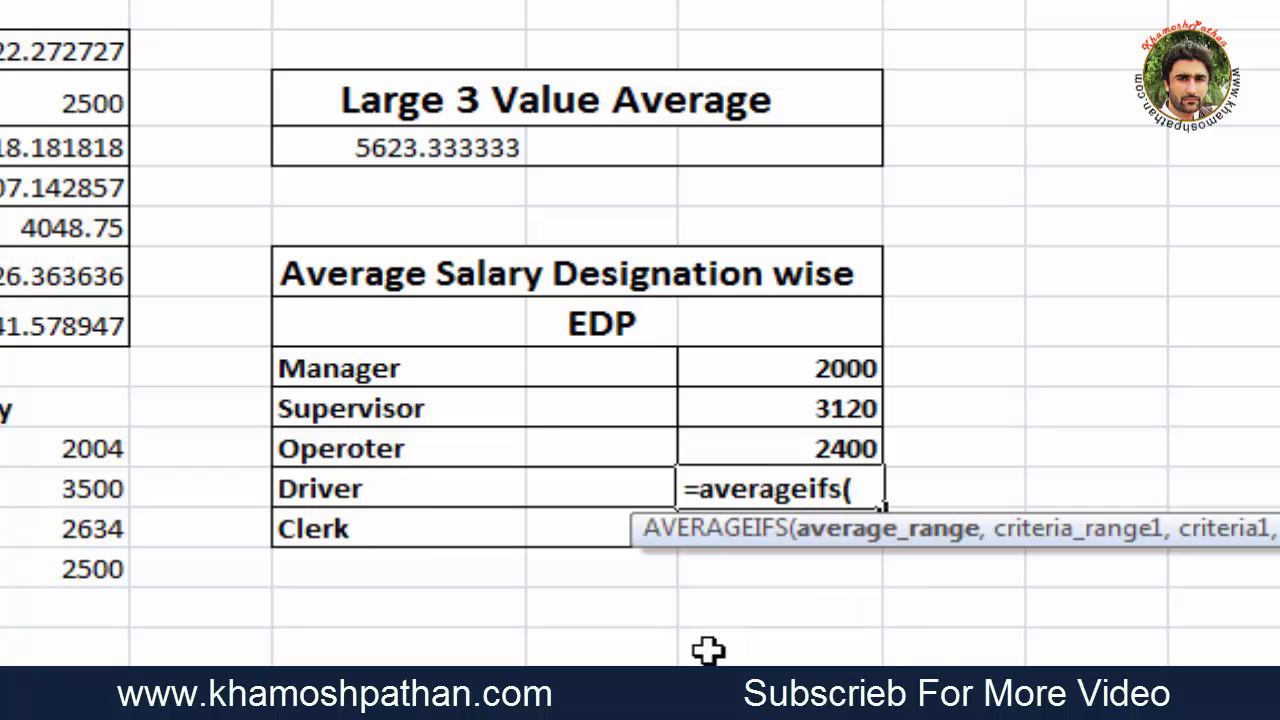
pyautogui.write('e2,')
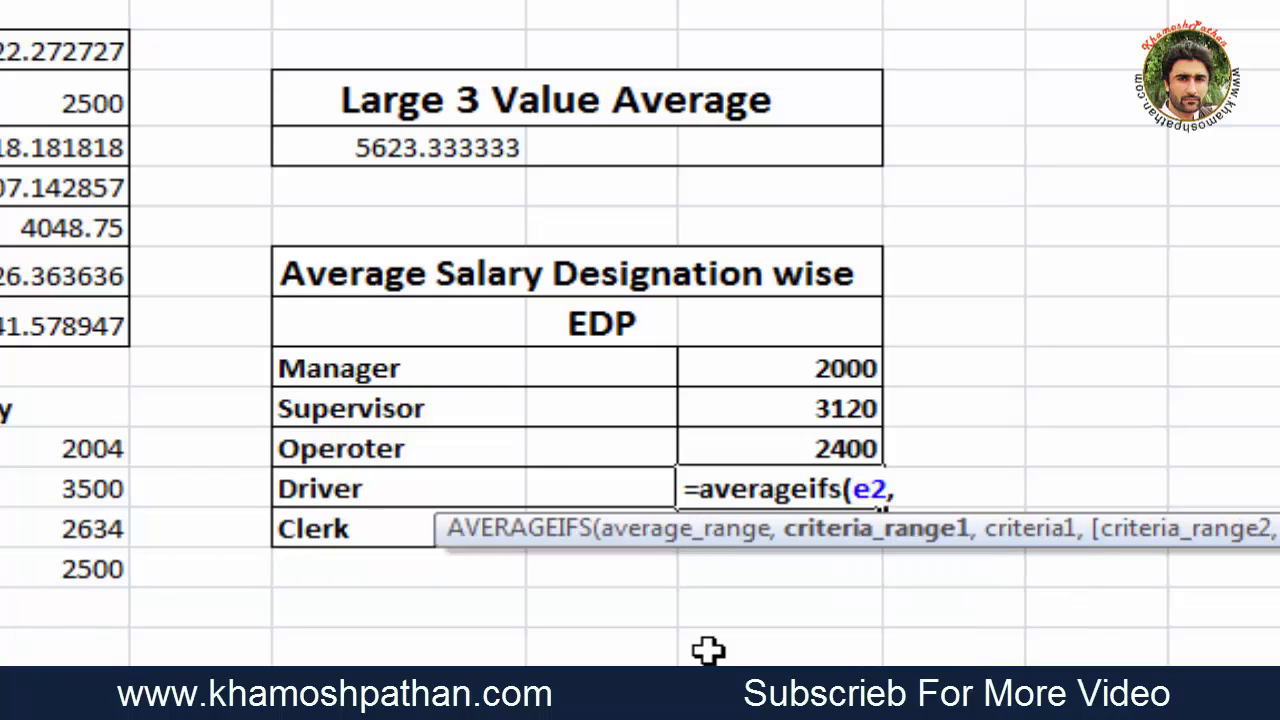
pyautogui.press('BackSpace')
pyautogui.write(':e23,')
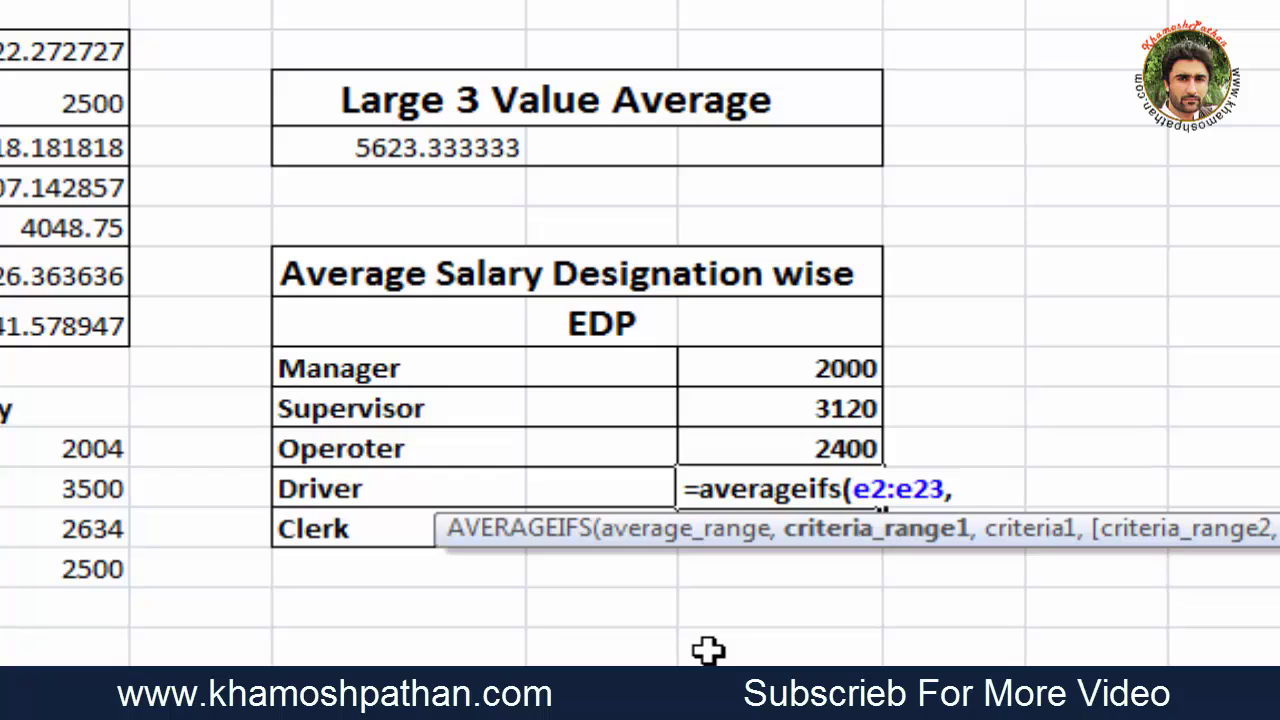
# Add department range D2:D23 with heading cell L10 and designation range C2:C23 with Driver cell K14, and complete the M14 formula
pyautogui.write('d2:d23,')
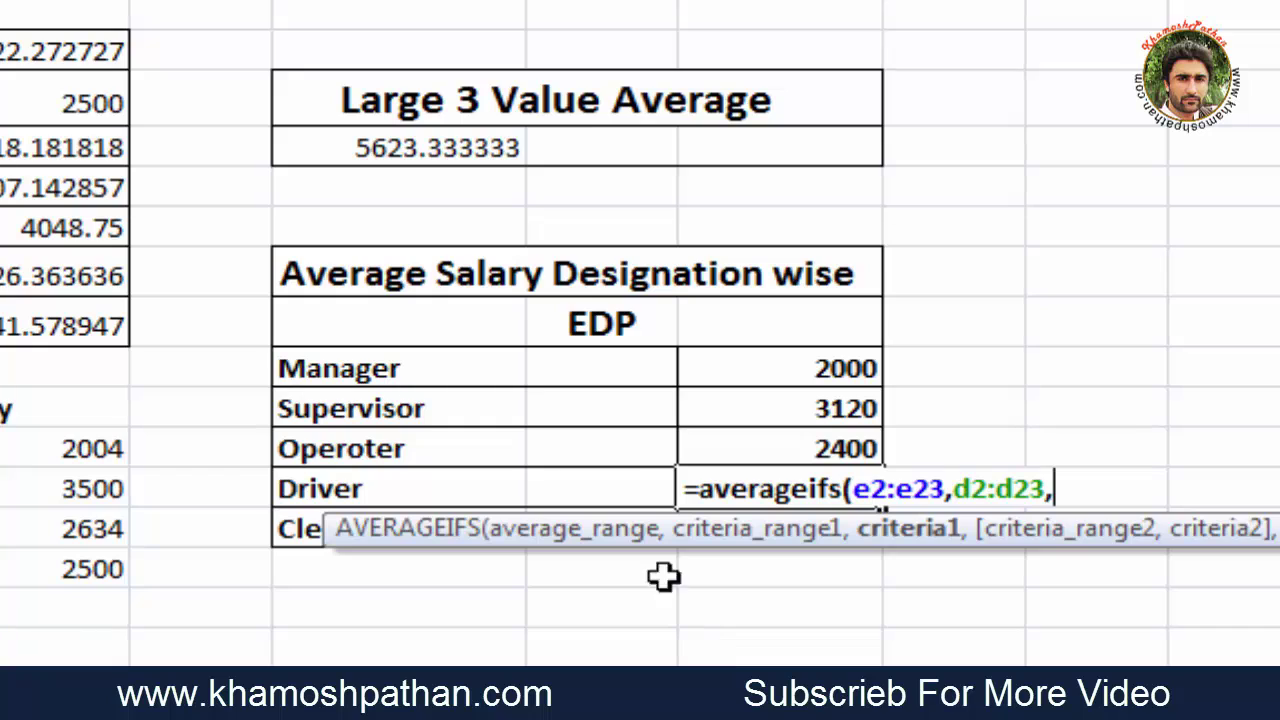
pyautogui.click(604, 333)
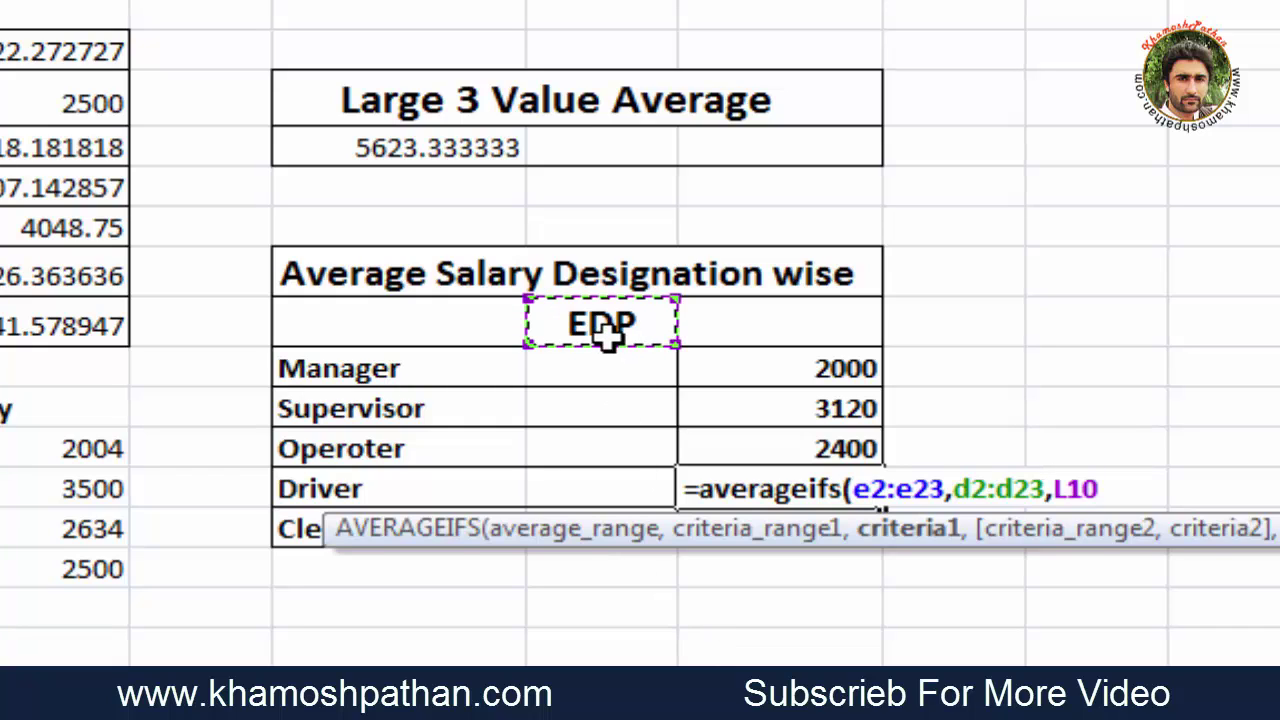
pyautogui.write(',')
pyautogui.write('c2')
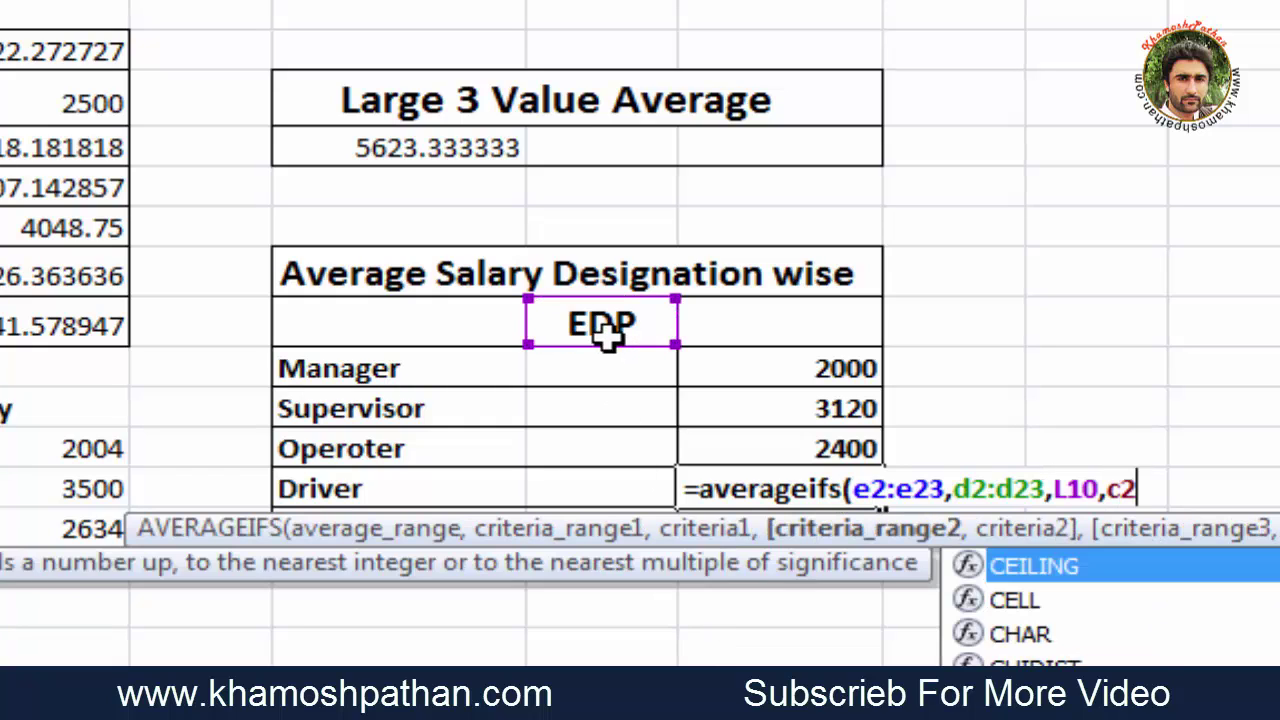
pyautogui.write(':c23,')
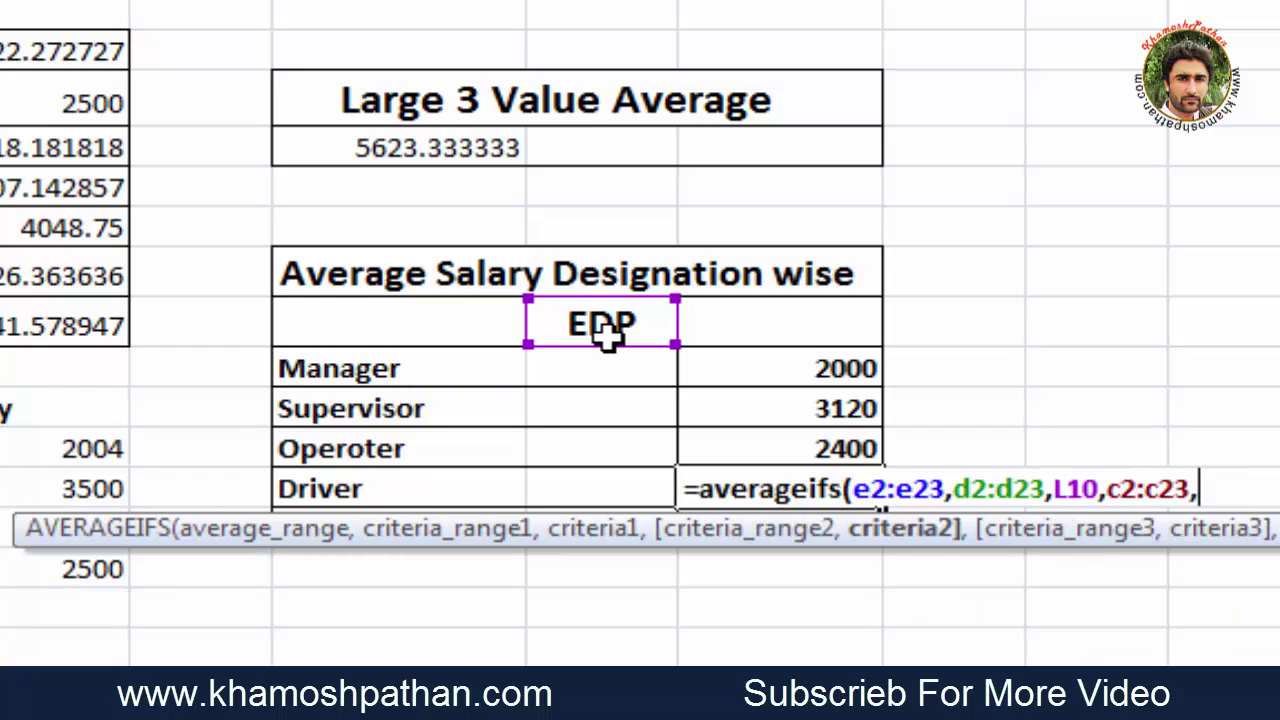
pyautogui.click(353, 489)
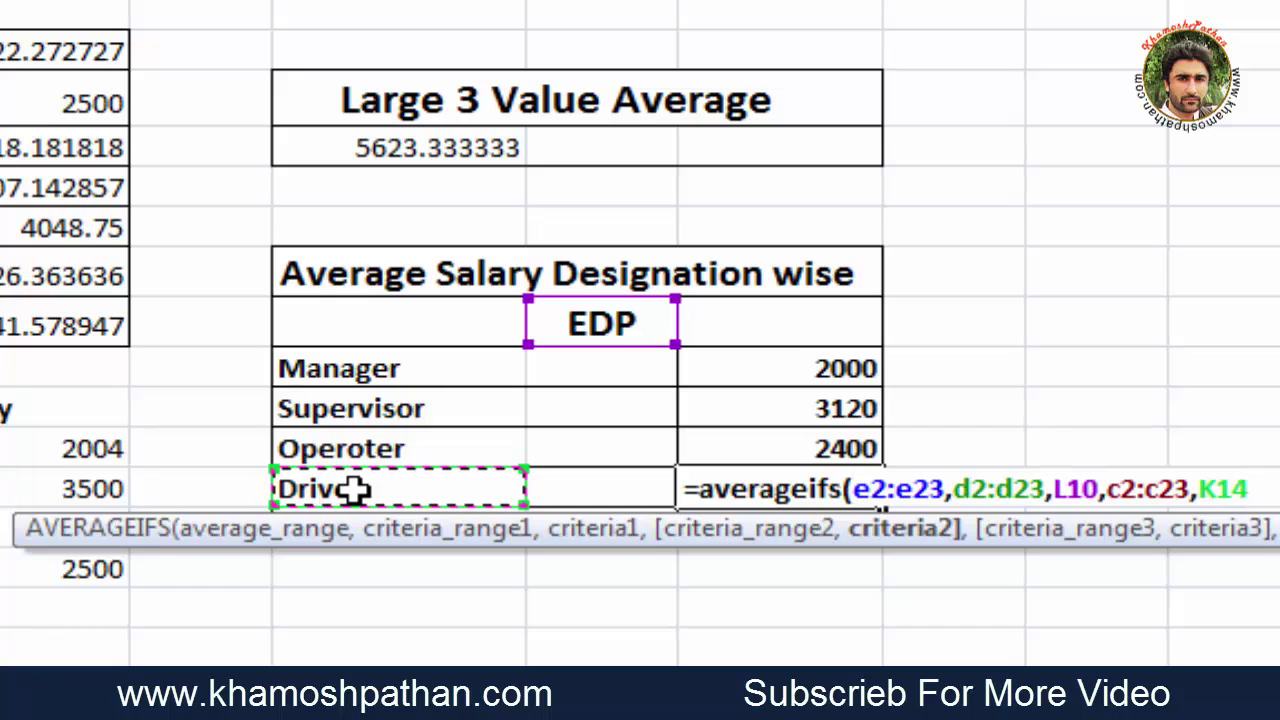
pyautogui.write(')')
pyautogui.press('Return')
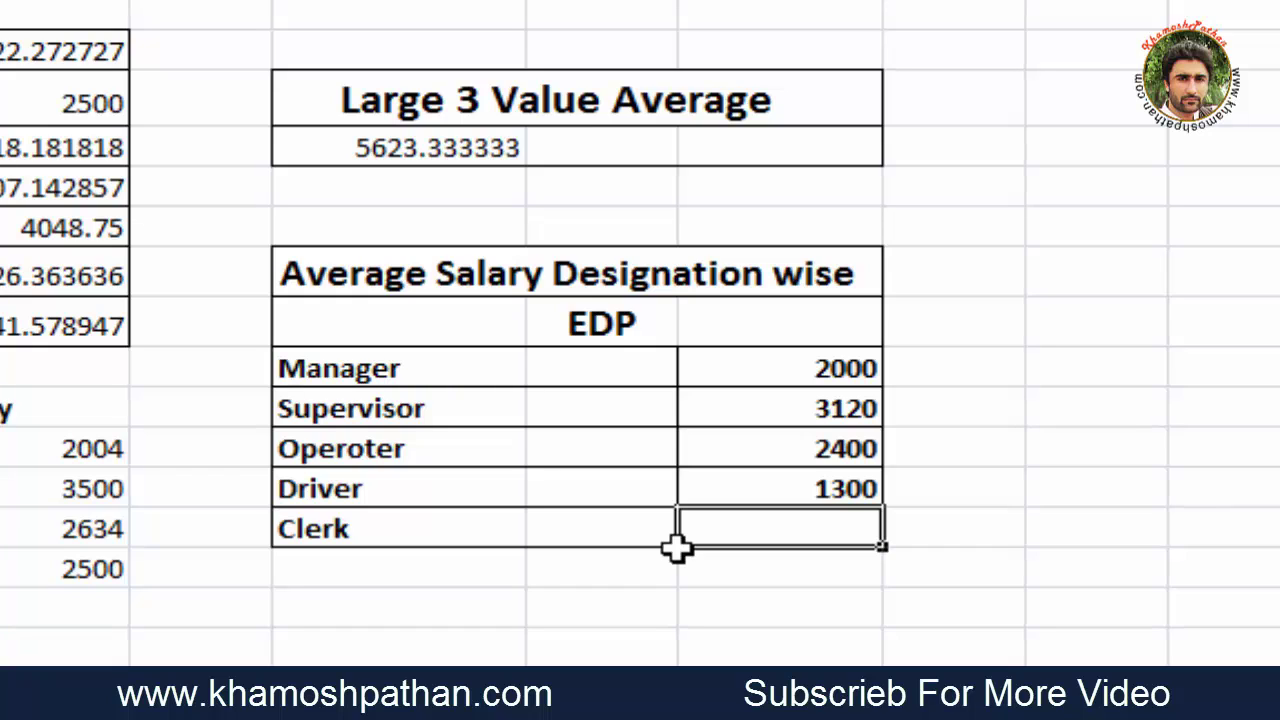
# Begin an AVERAGEIFS formula in M15 for the EDP Clerk, with E2:E23 as the average range
pyautogui.write('=')
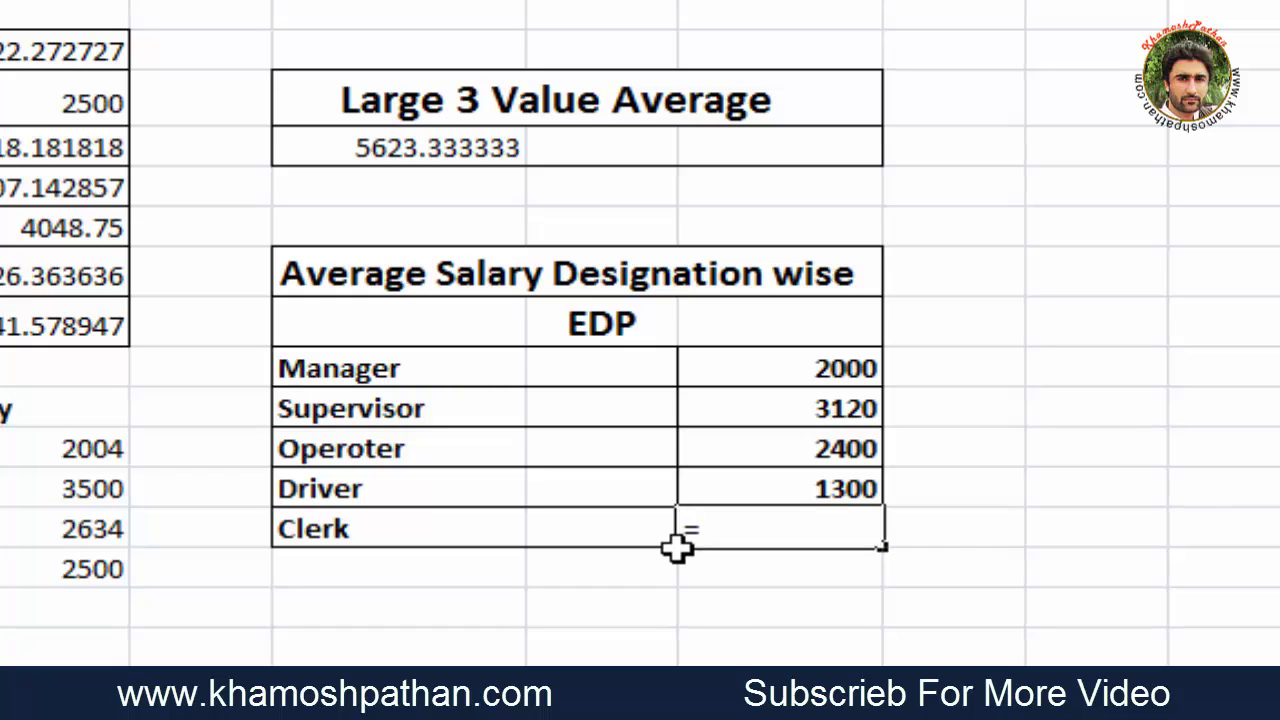
pyautogui.write('averag')
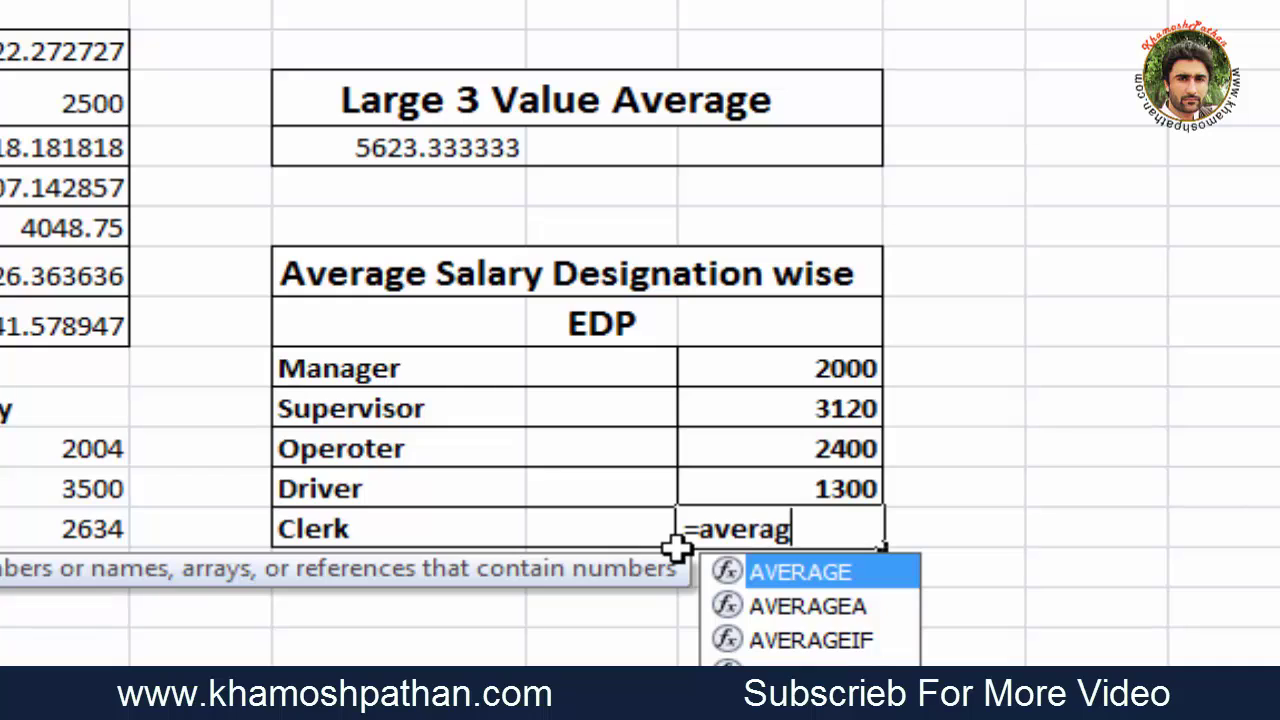
pyautogui.write('eifs(')
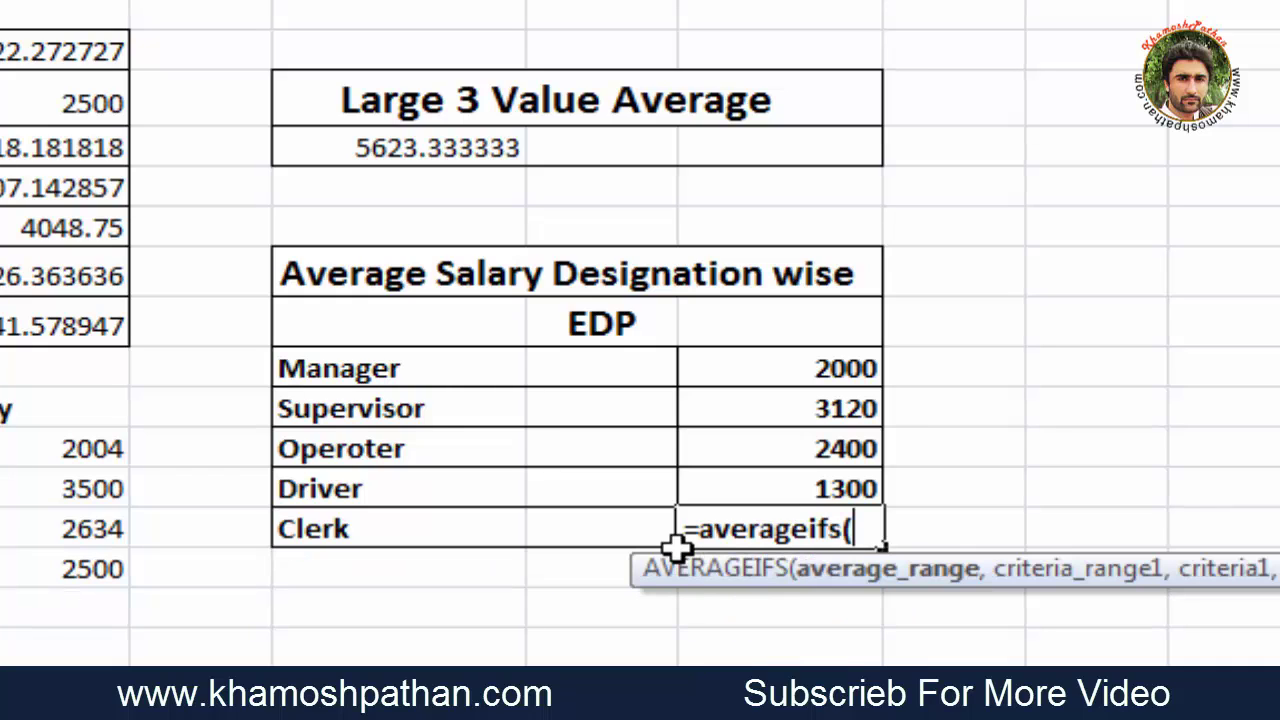
pyautogui.write('e2')
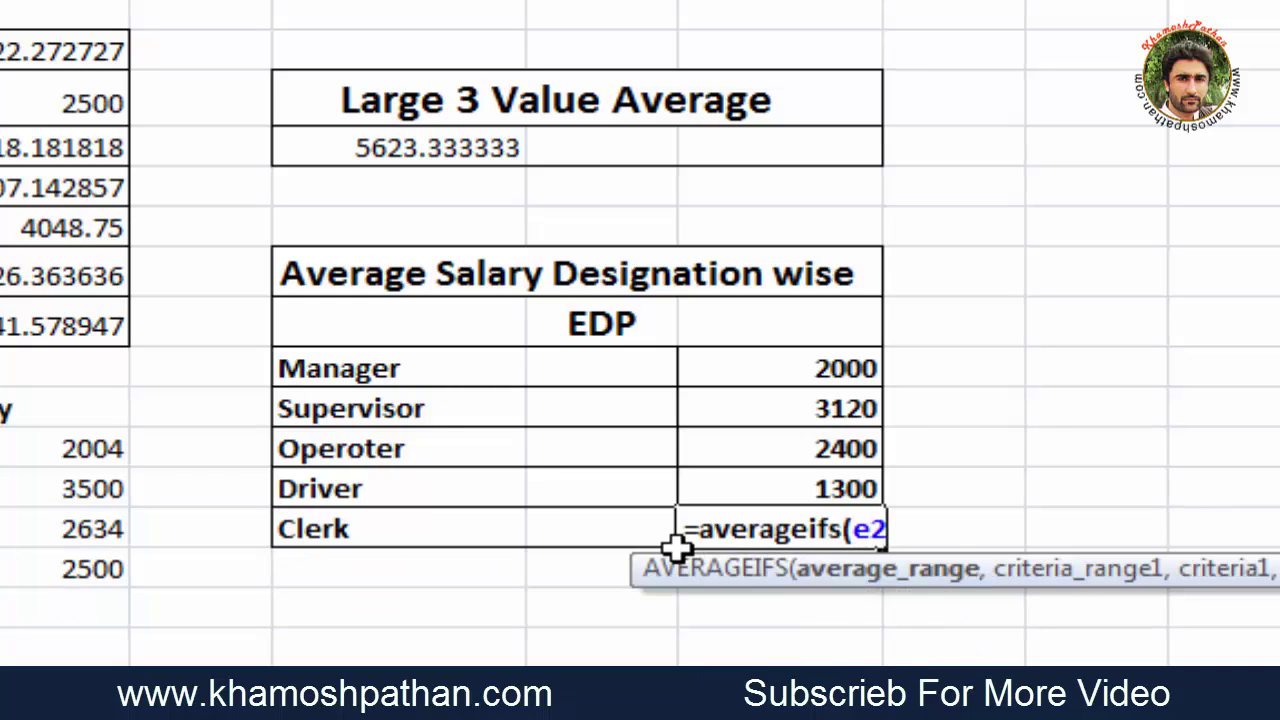
pyautogui.write(',')
pyautogui.press('BackSpace')
pyautogui.write(':e23')
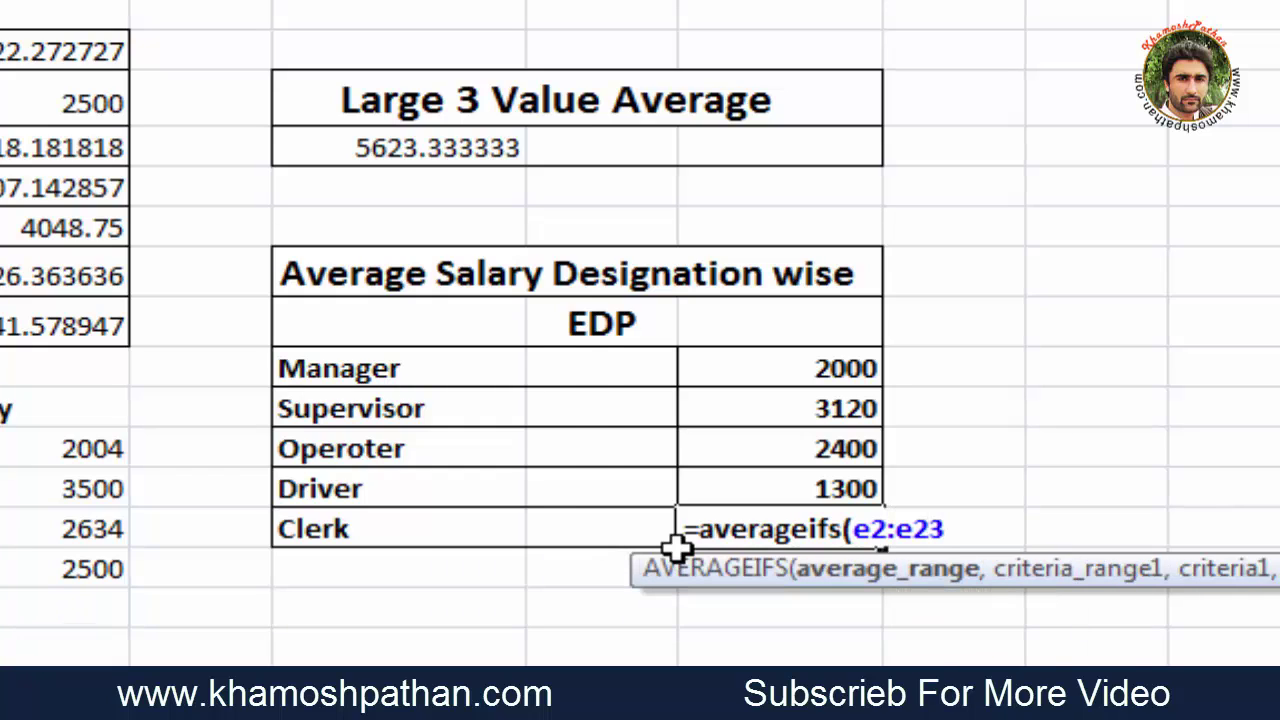
# Add department range D2:D23 with heading cell L10 and designation range C2:C23 with Clerk cell K15 as criteria in the M15 formula
pyautogui.write(',d2:')
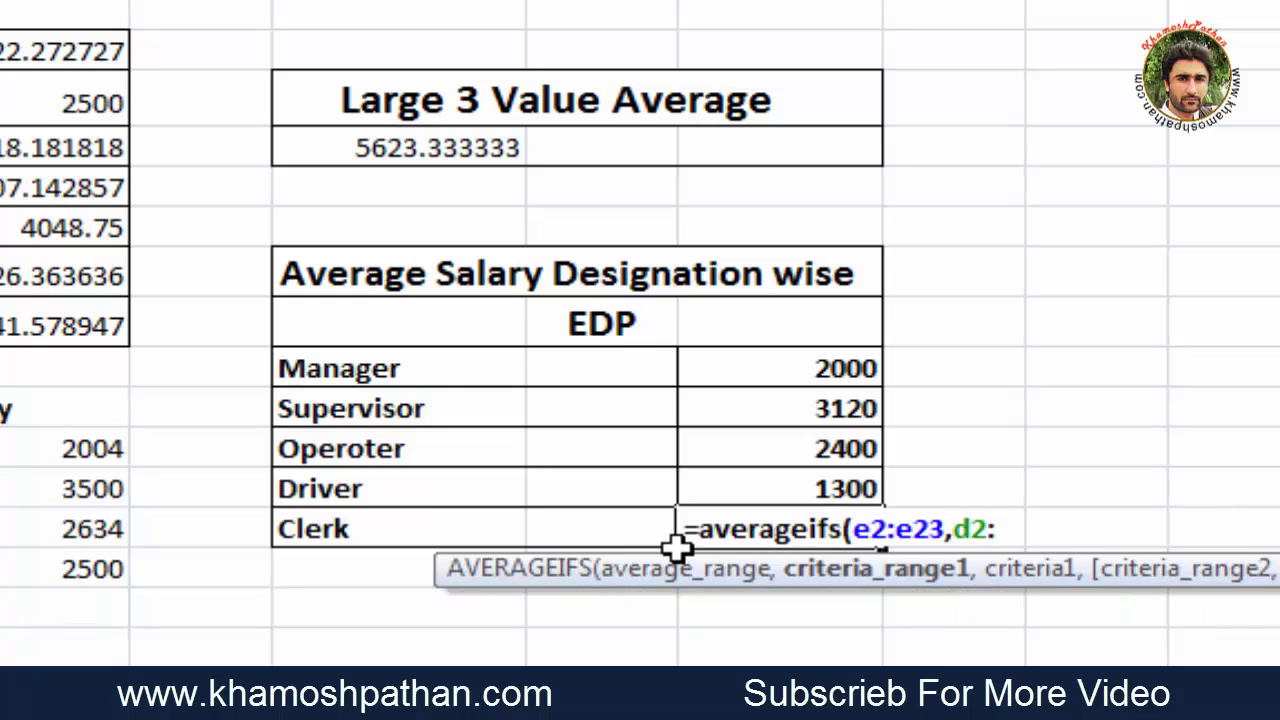
pyautogui.write('d23,')
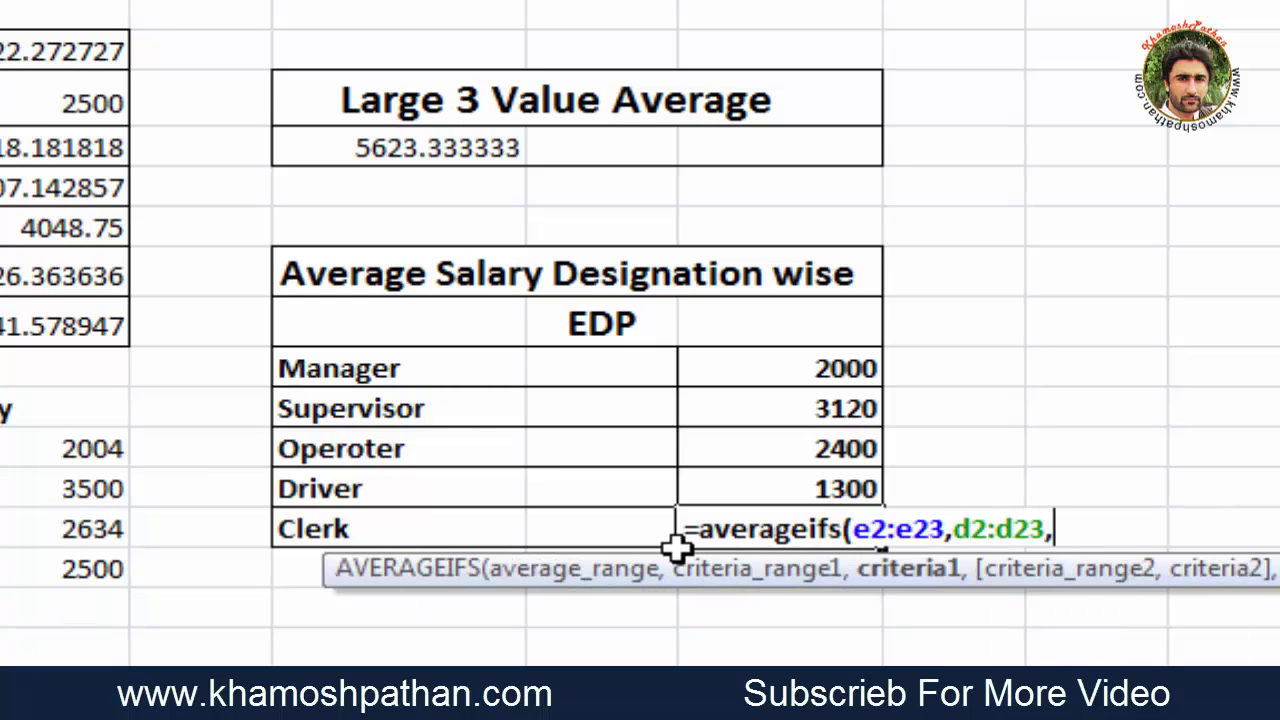
pyautogui.click(607, 323)
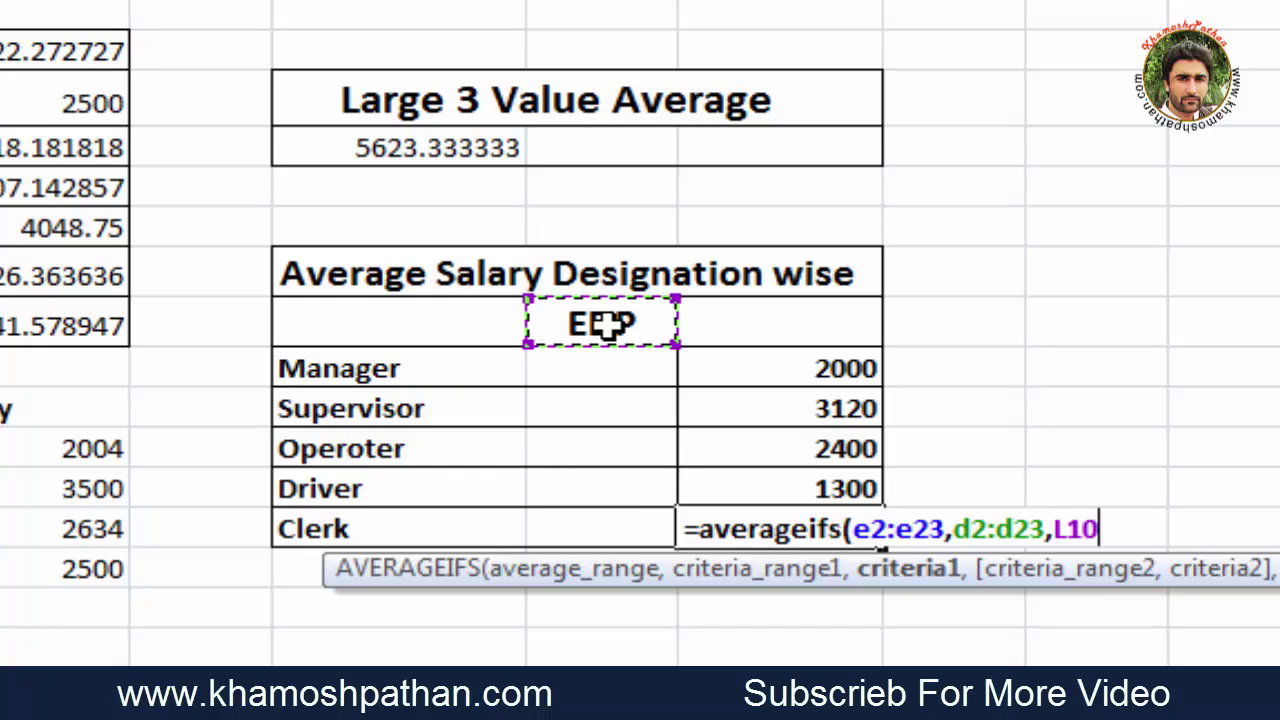
pyautogui.write(',')
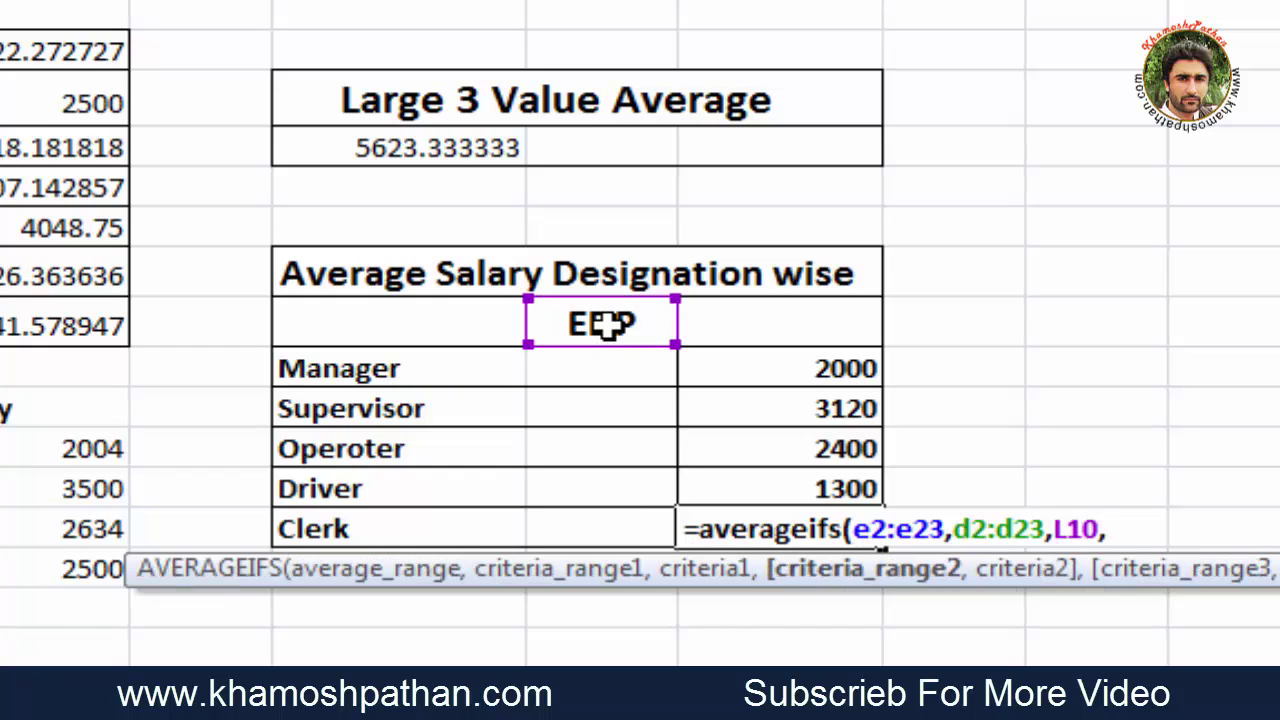
pyautogui.write('c2:c')
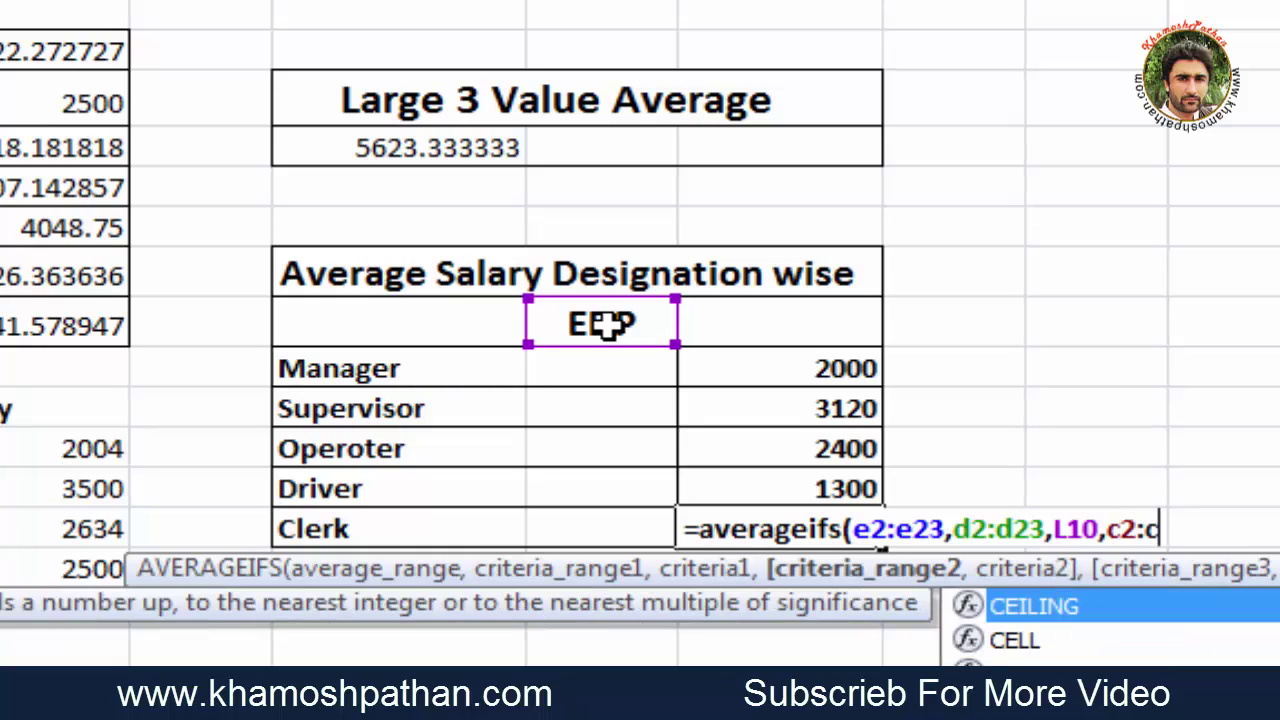
pyautogui.write('23,')
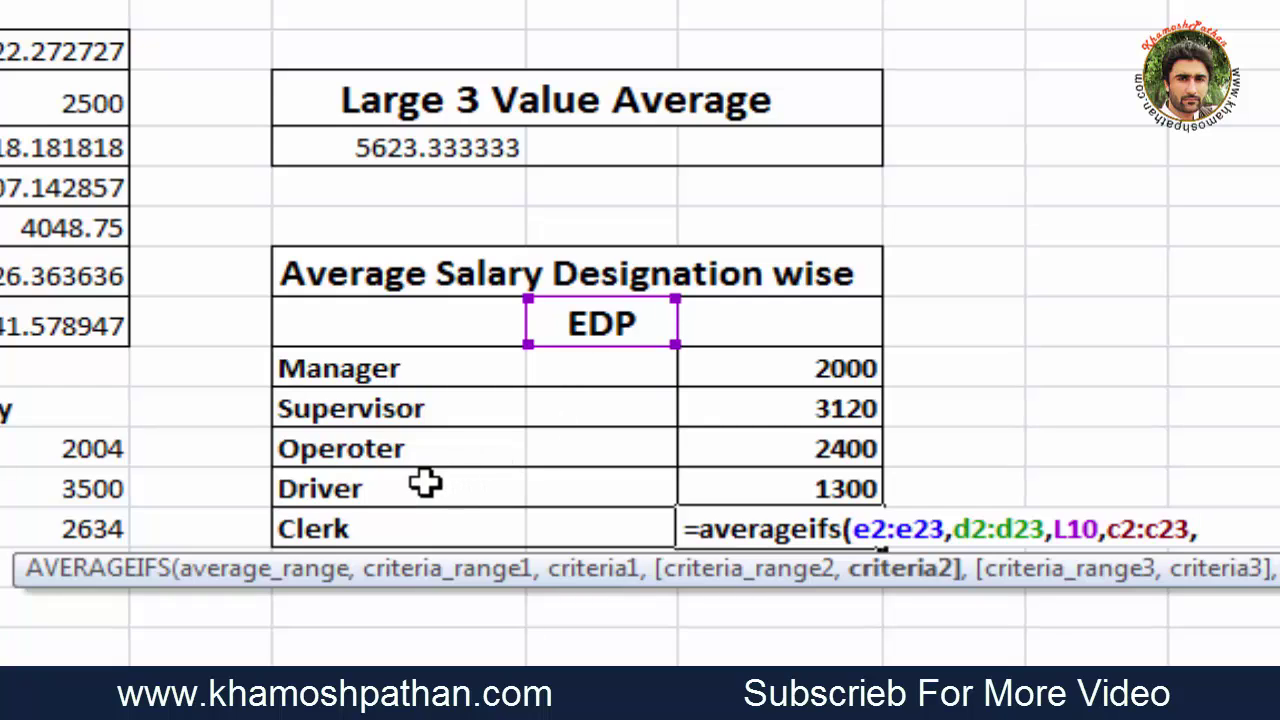
pyautogui.click(397, 525)
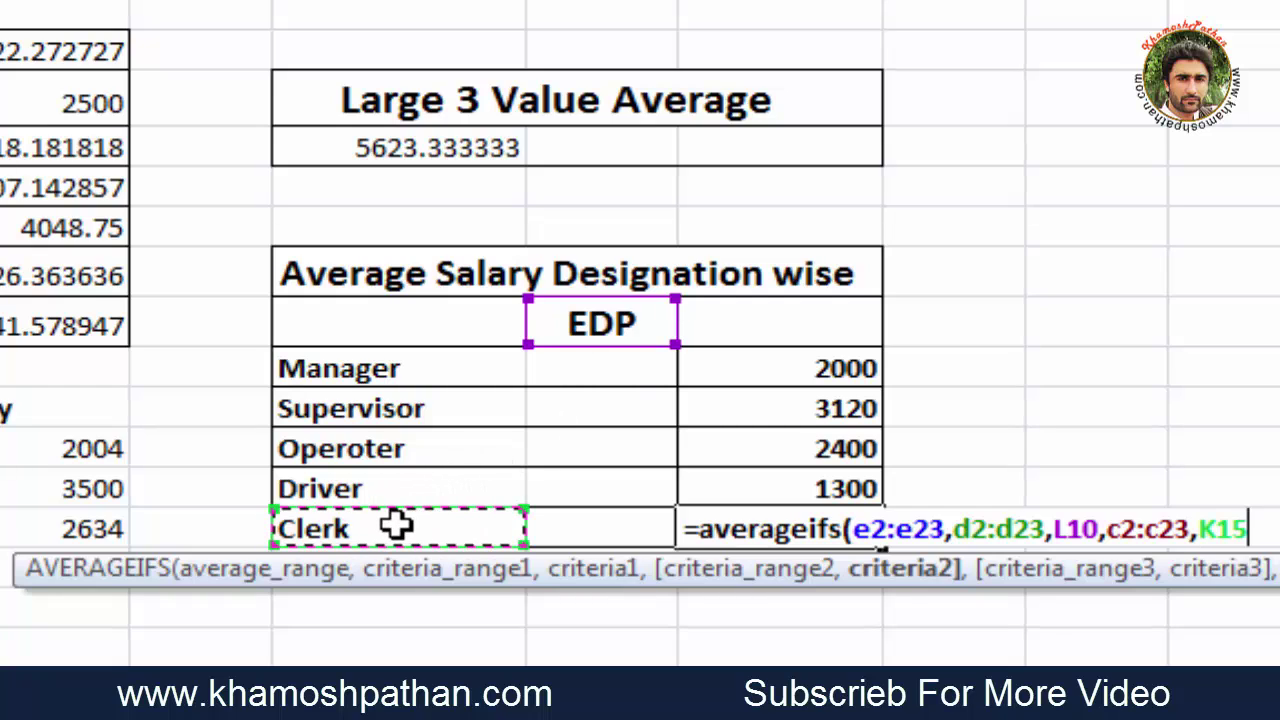